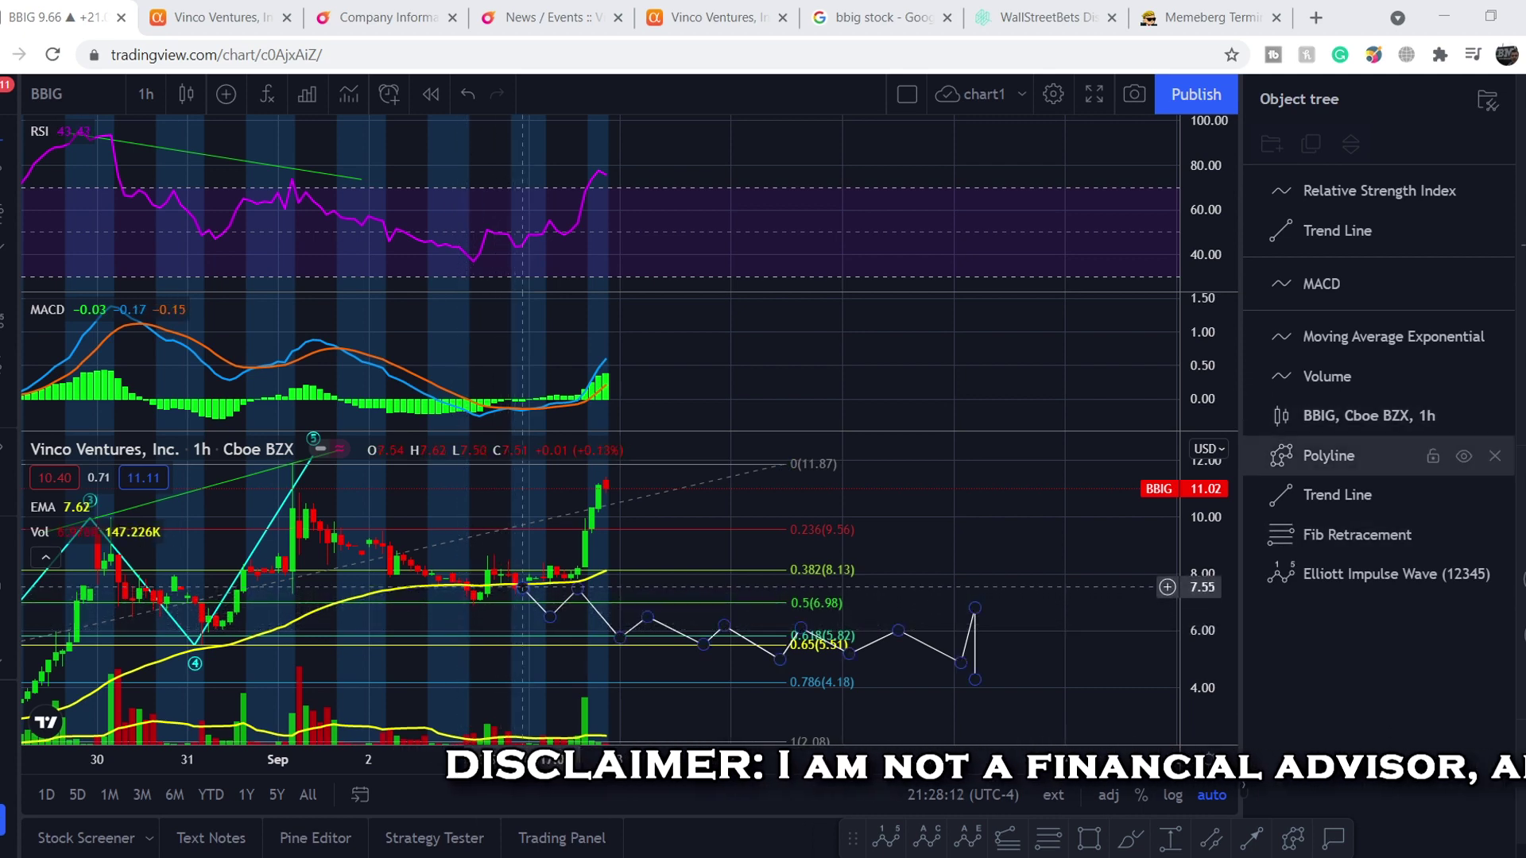
Step: Zoom in on BBIG's latest hourly breakout candles near 11.02
{"action": "scroll", "coordinate": [1167, 587], "scroll_direction": "up", "scroll_amount": 2}
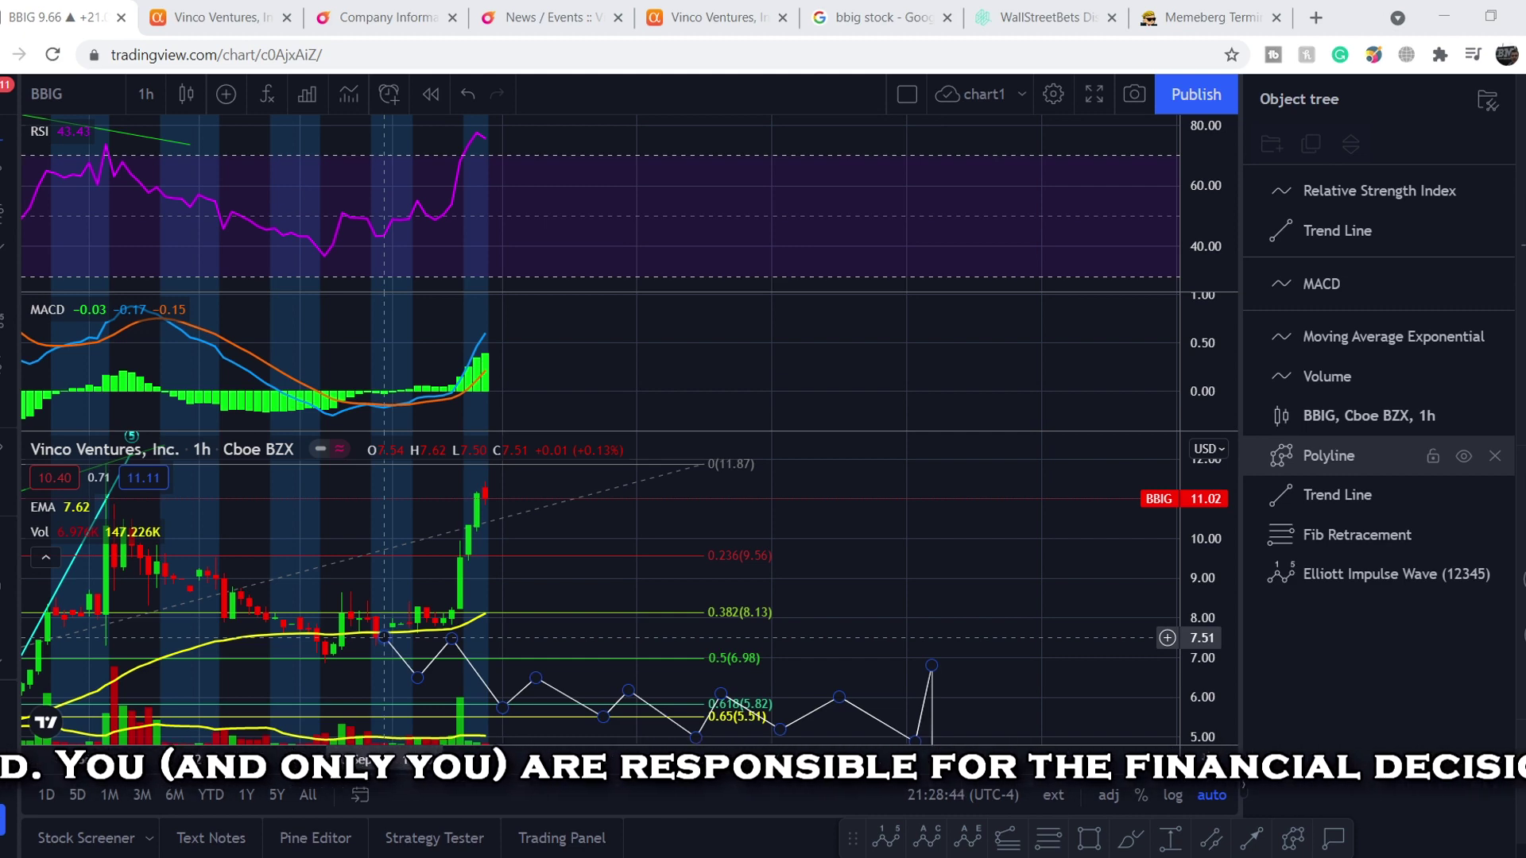
Step: Pan the hourly BBIG chart back to late August so the Elliott wave, trend line and Fib levels show
{"action": "scroll", "coordinate": [358, 648], "scroll_direction": "up", "scroll_amount": 2}
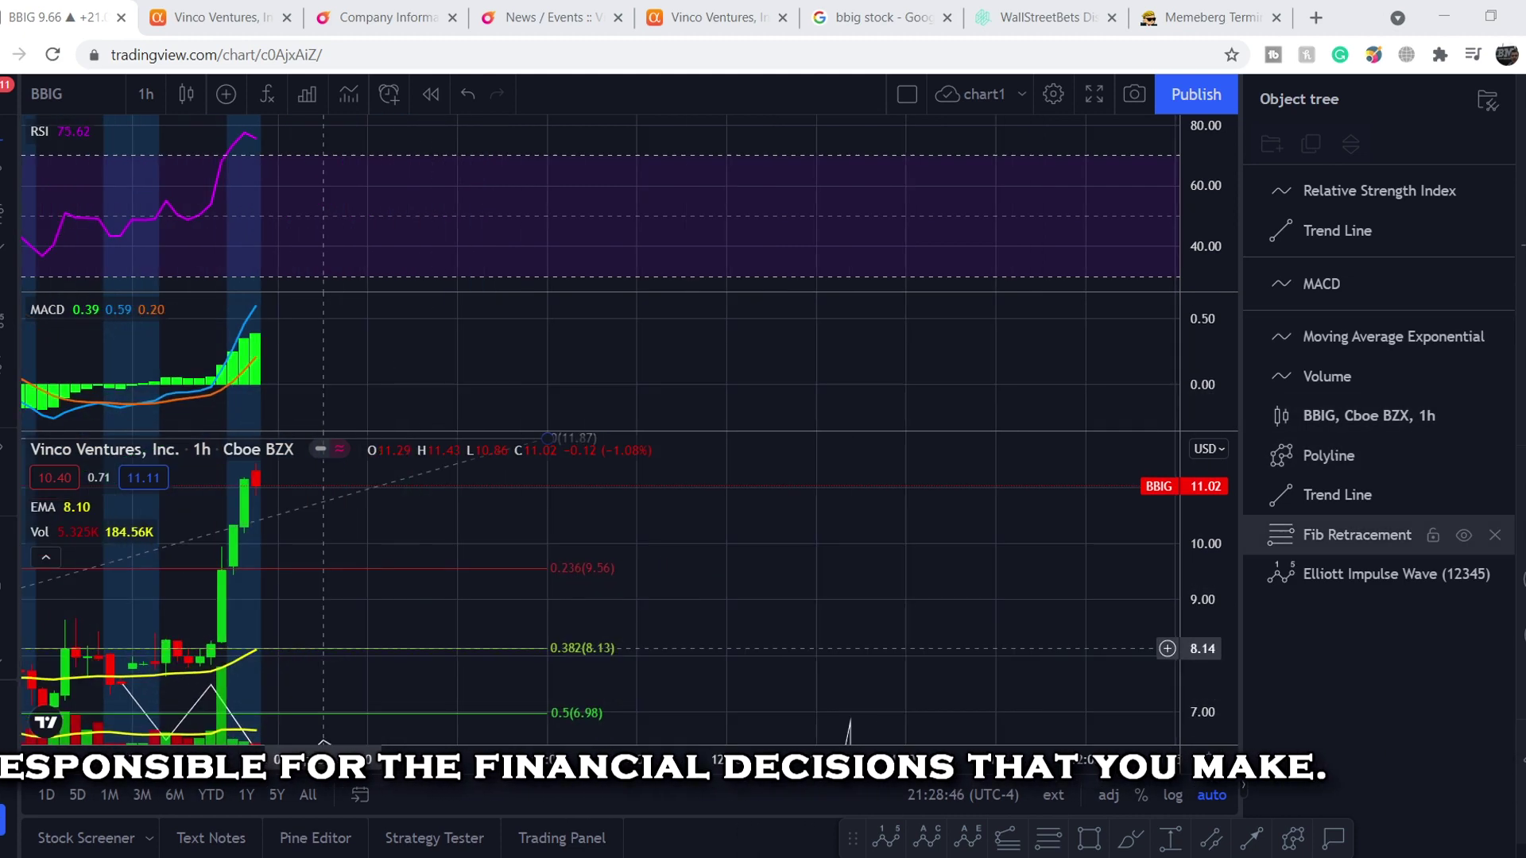
{"action": "left_click_drag", "start_coordinate": [345, 691], "coordinate": [541, 635]}
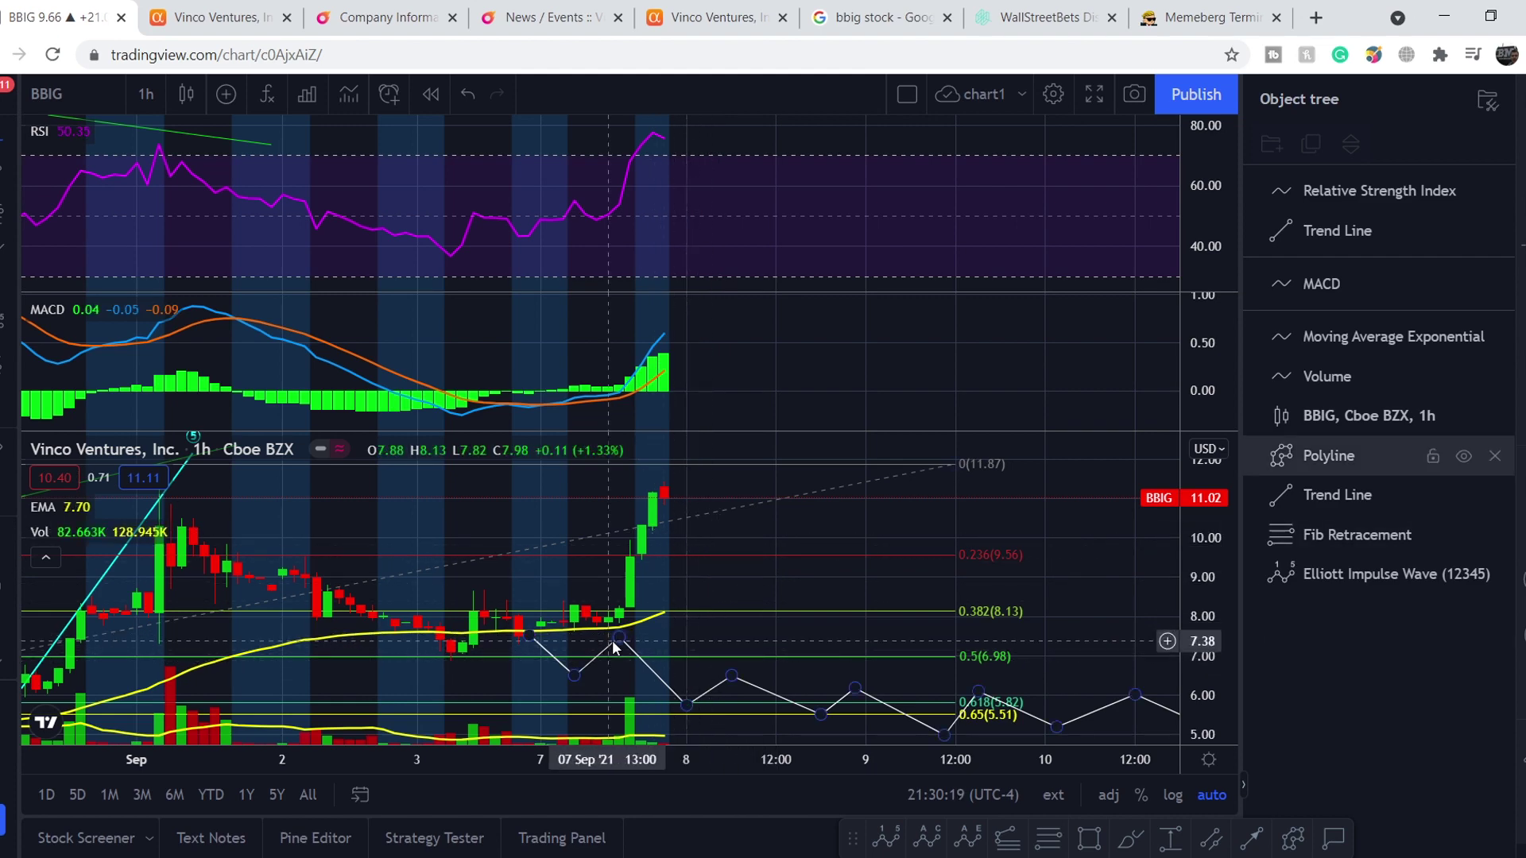
{"action": "scroll", "coordinate": [602, 642], "scroll_direction": "down", "scroll_amount": 2}
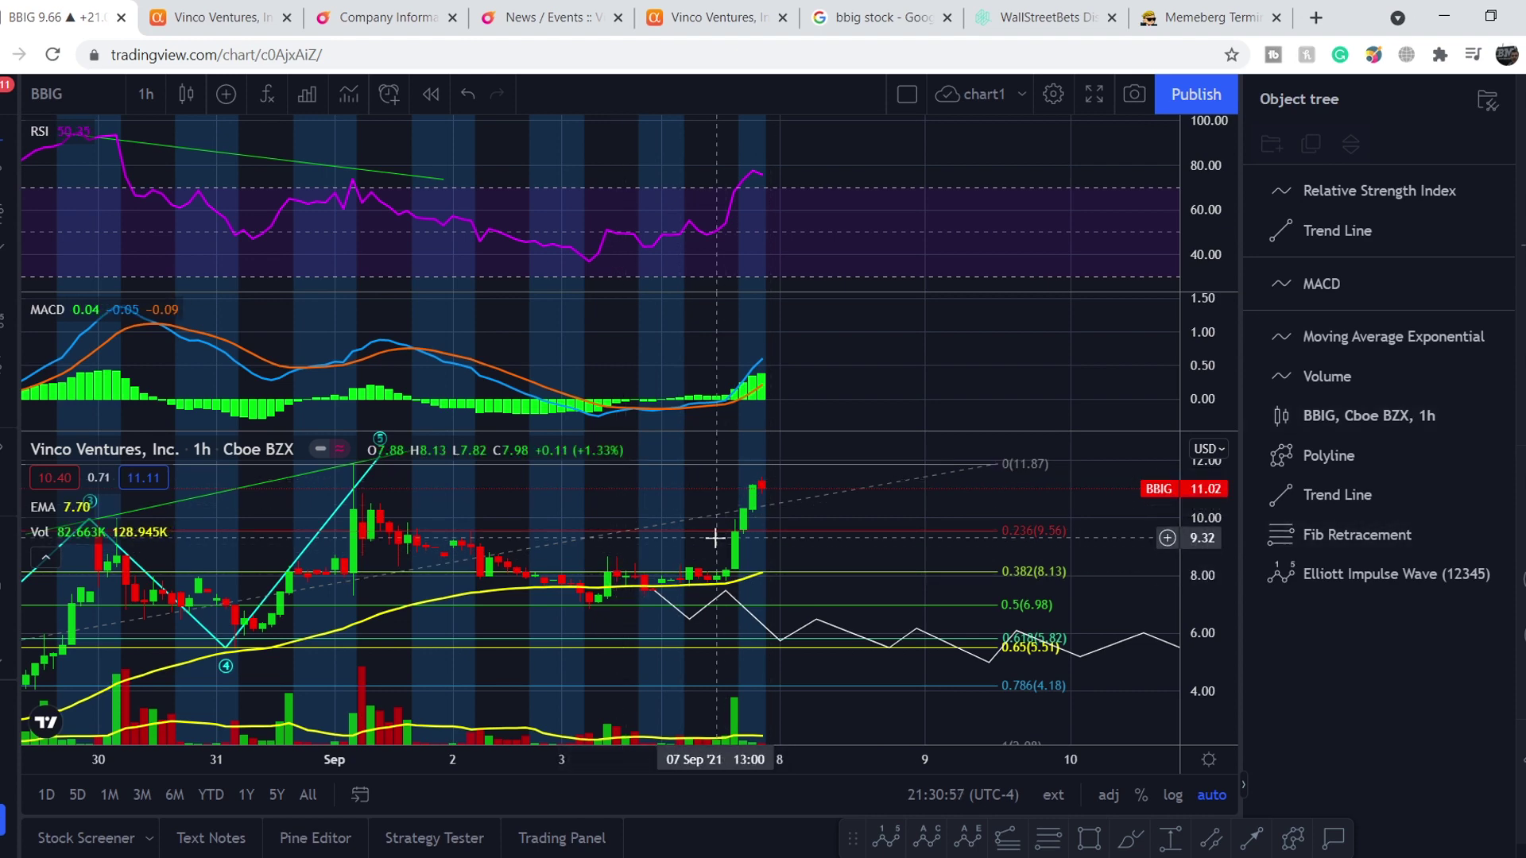
Step: Go from Seeking Alpha to Vinco Ventures' News / Events page with its August 2021 releases
{"action": "left_click", "coordinate": [203, 18]}
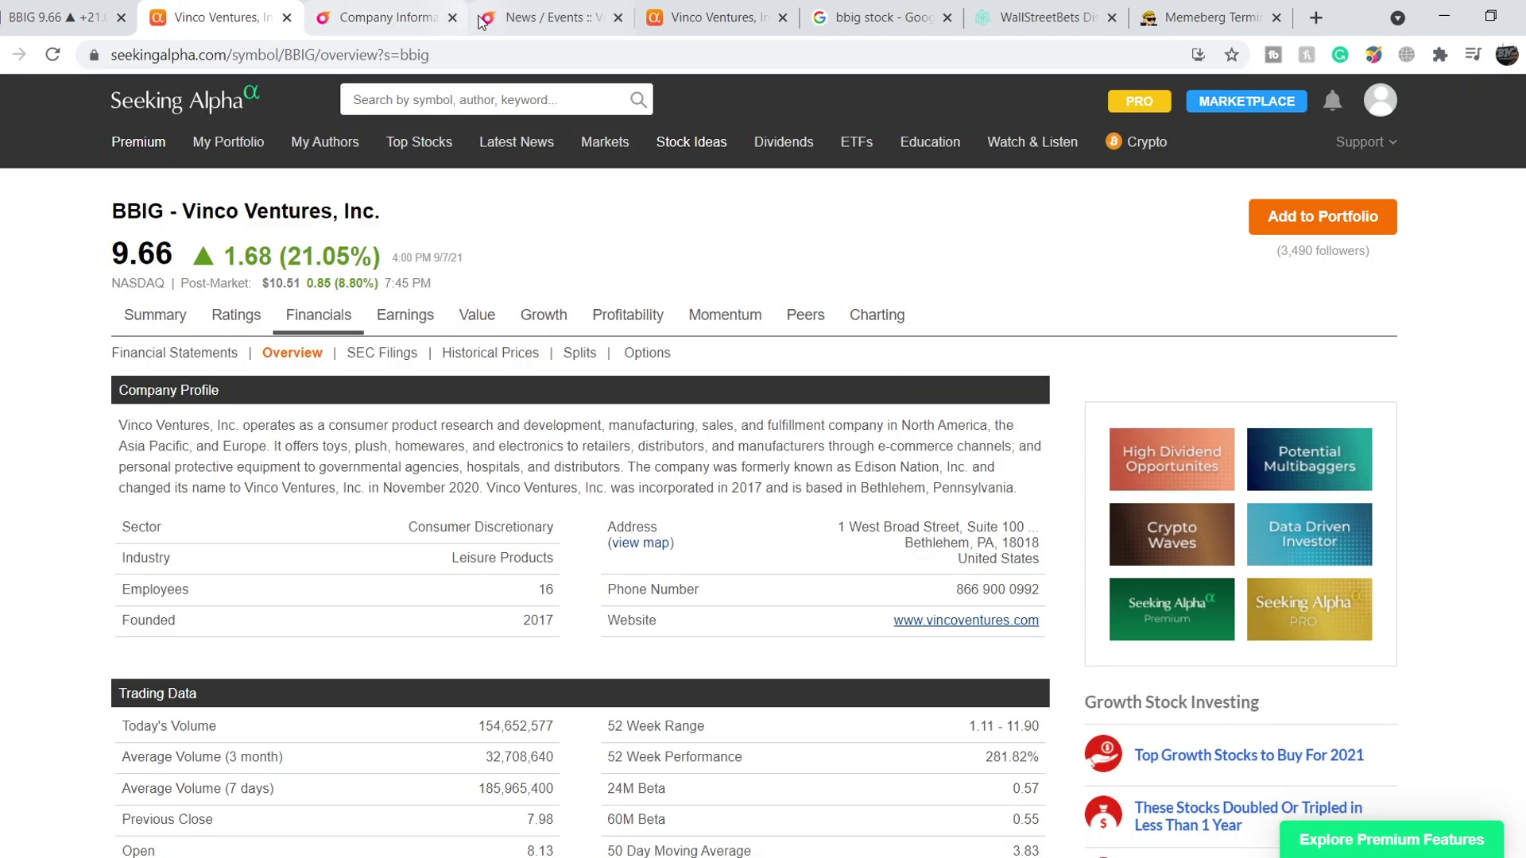
{"action": "left_click", "coordinate": [349, 18]}
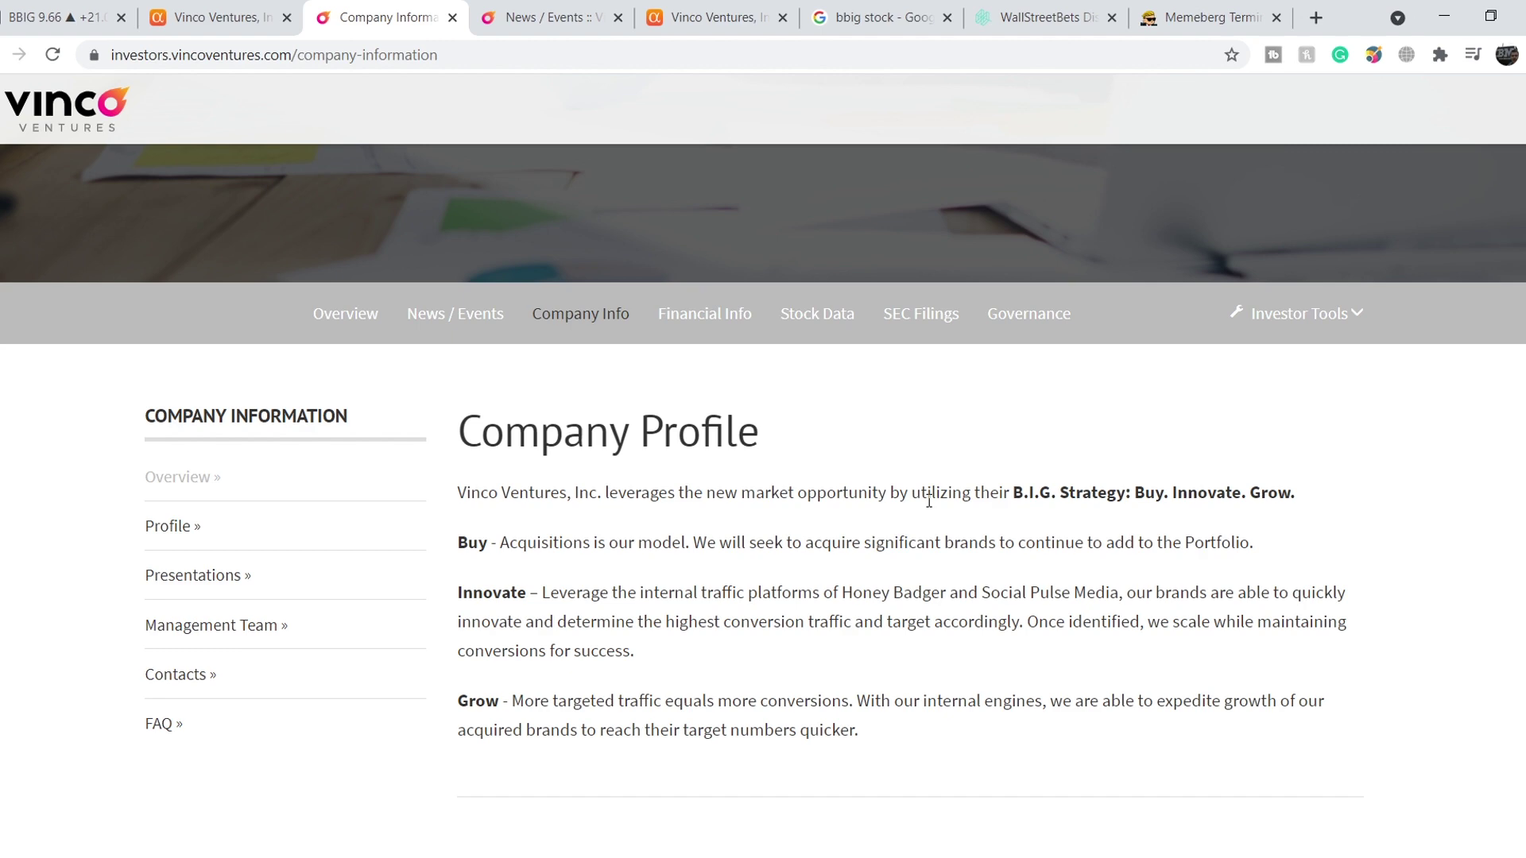
{"action": "left_click", "coordinate": [521, 17]}
{"action": "scroll", "coordinate": [874, 647], "scroll_direction": "down", "scroll_amount": 5}
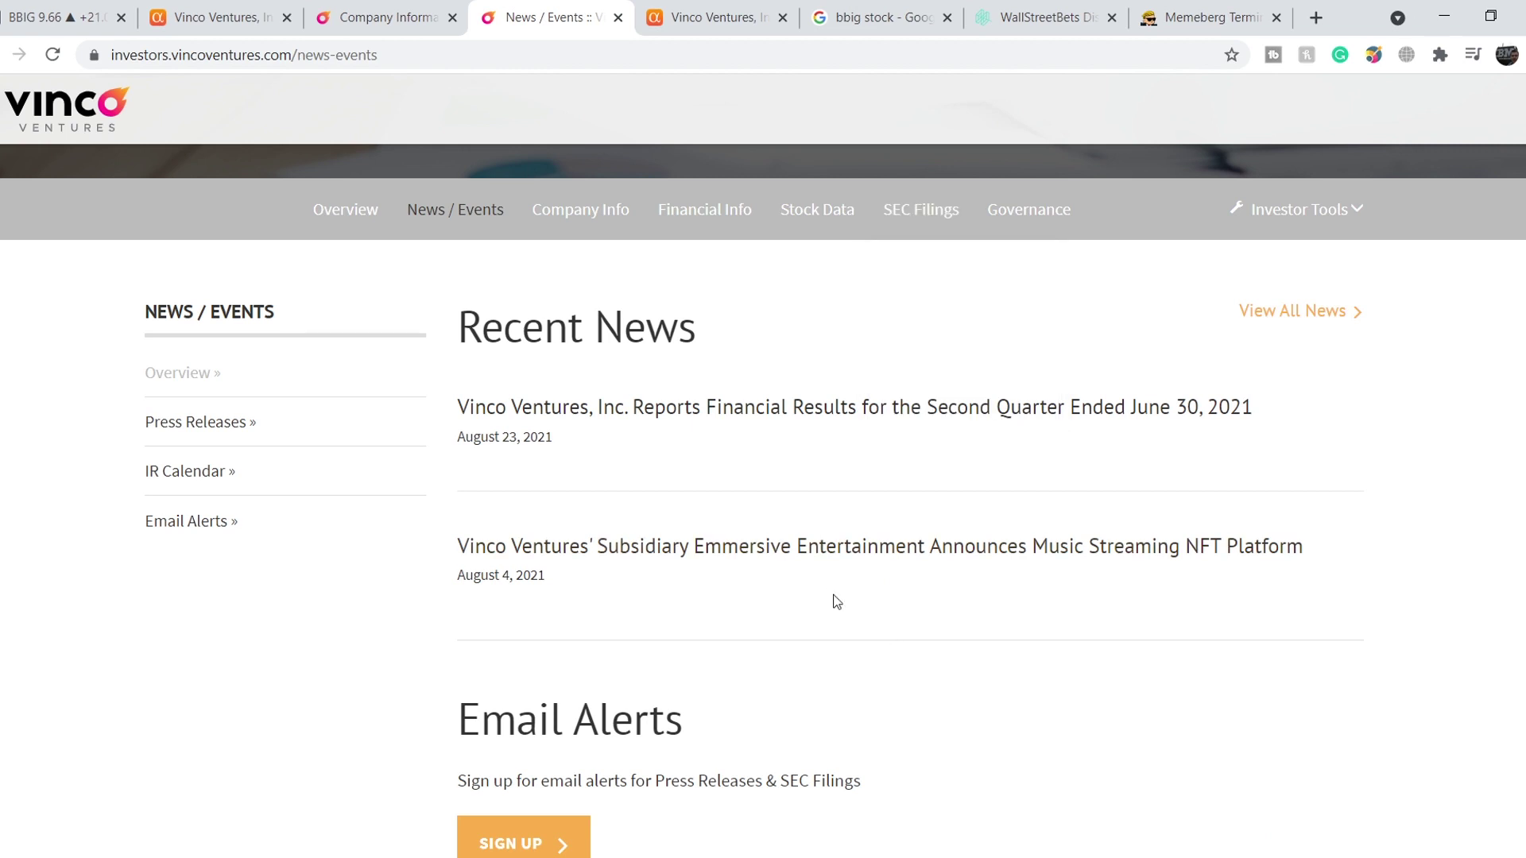
{"action": "scroll", "coordinate": [842, 624], "scroll_direction": "up", "scroll_amount": 1}
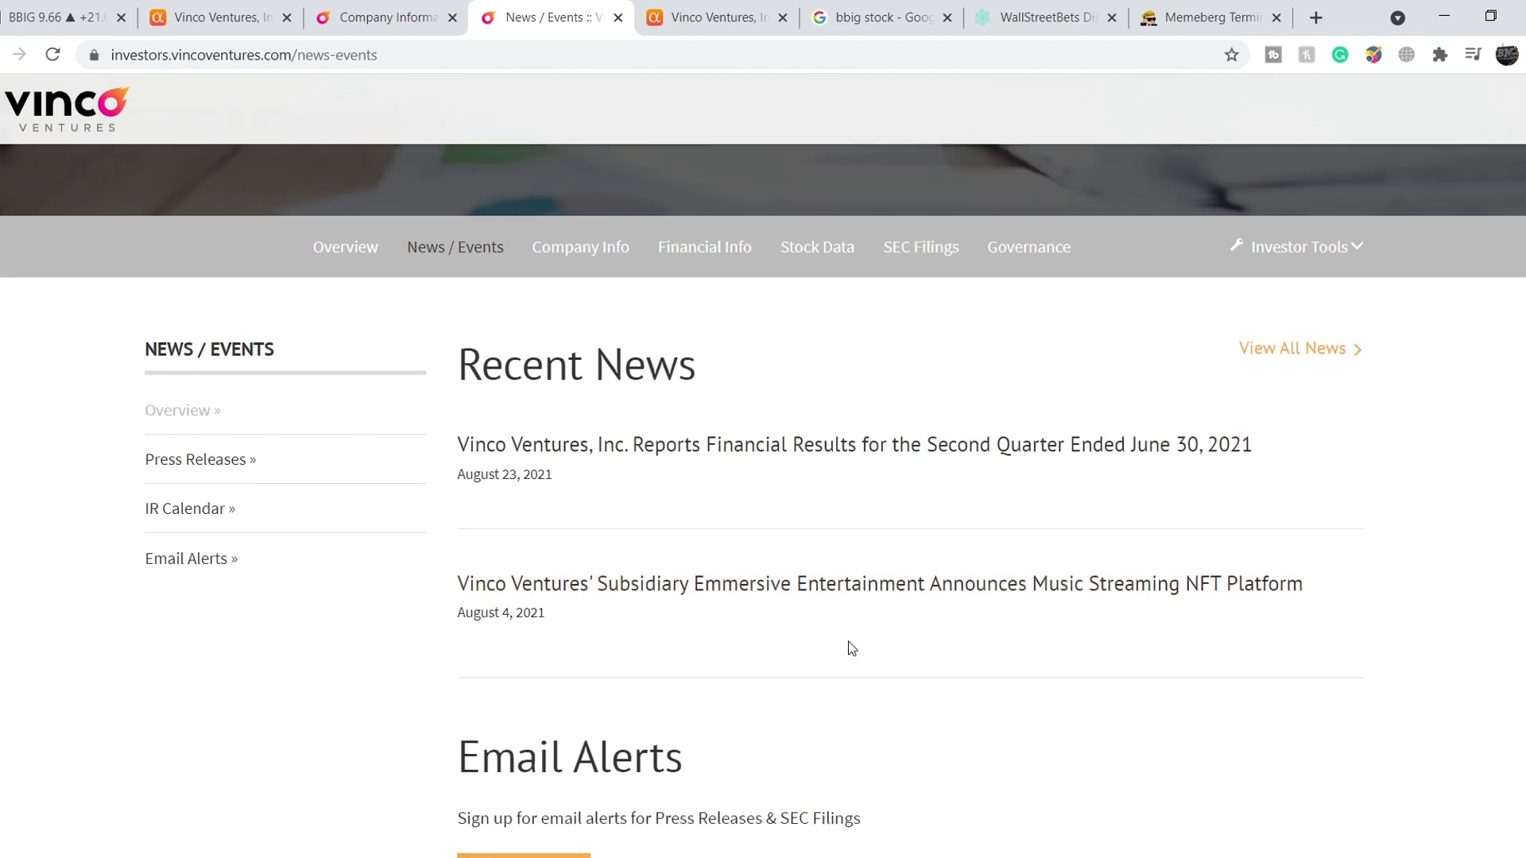
Step: Scroll BBIG's Seeking Alpha overview to the income statement and highlight the 75.11% revenue growth
{"action": "left_click", "coordinate": [234, 21]}
{"action": "scroll", "coordinate": [16, 484], "scroll_direction": "down", "scroll_amount": 4}
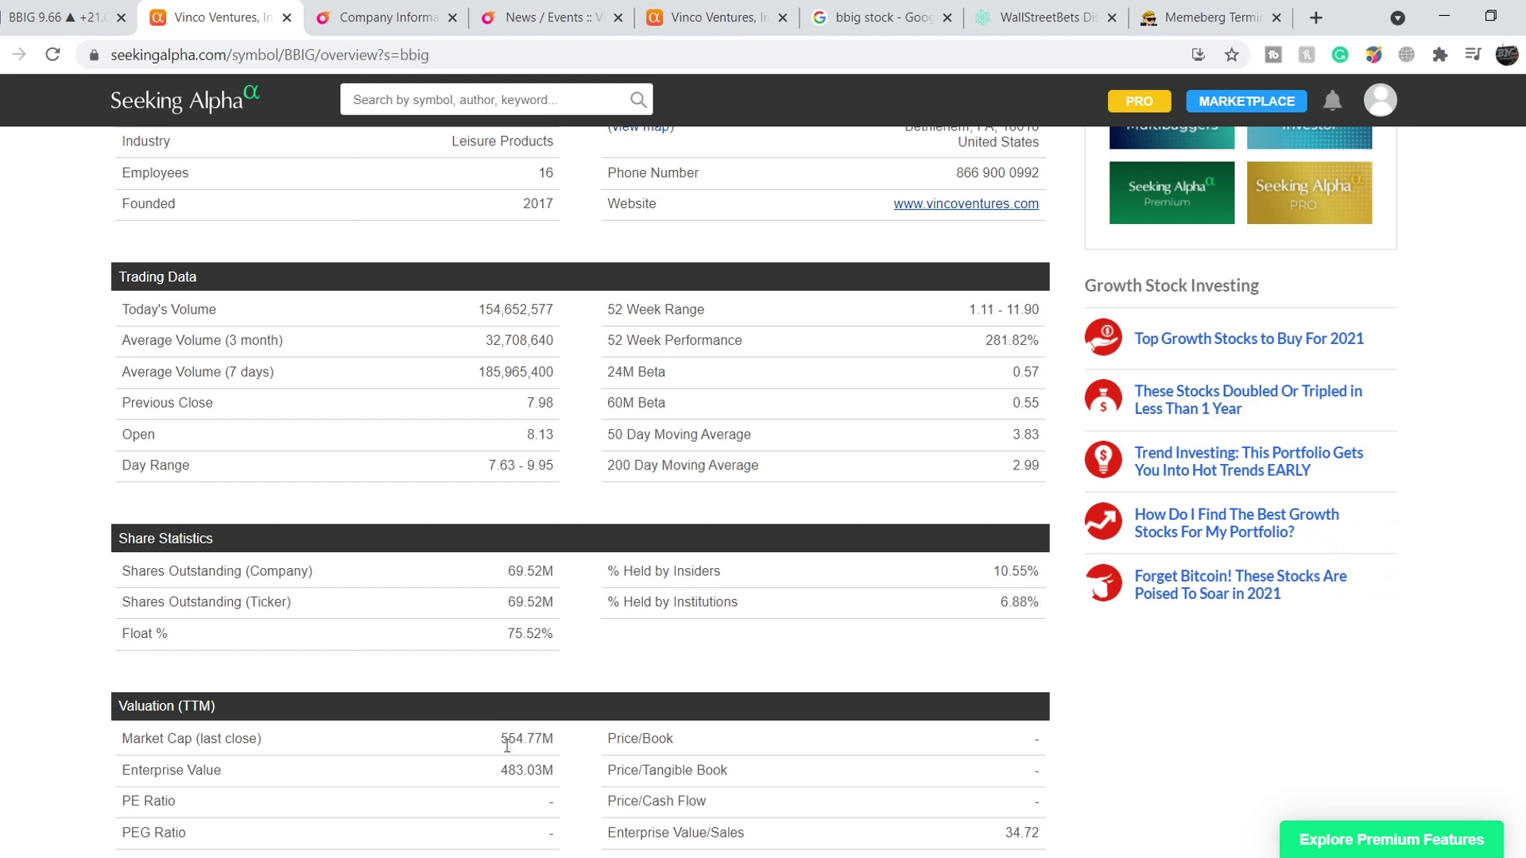
{"action": "scroll", "coordinate": [537, 743], "scroll_direction": "down", "scroll_amount": 6}
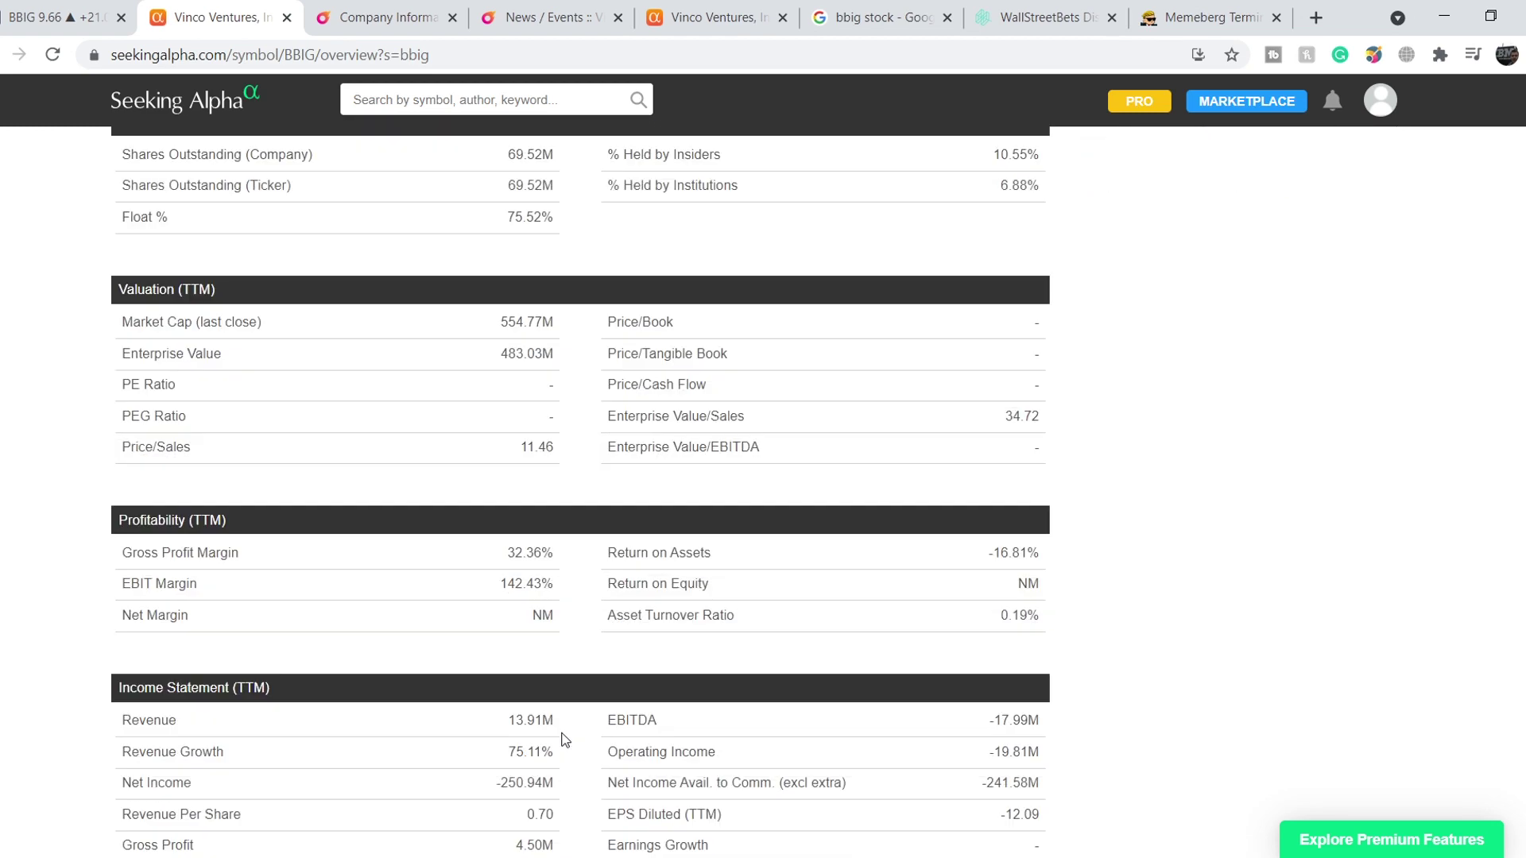
{"action": "scroll", "coordinate": [575, 674], "scroll_direction": "down", "scroll_amount": 2}
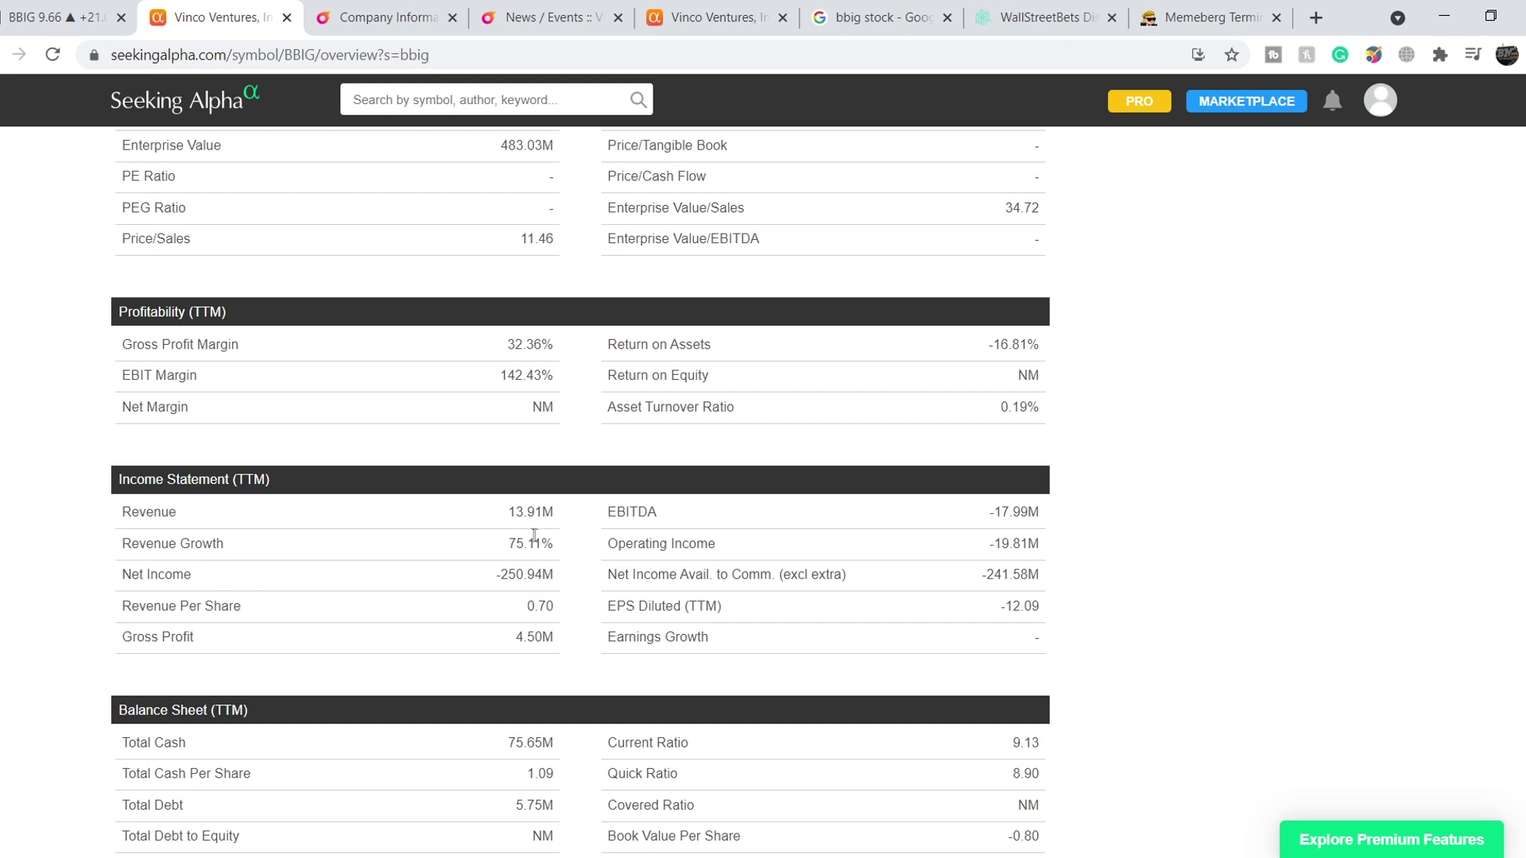
{"action": "left_click_drag", "start_coordinate": [511, 545], "coordinate": [588, 558]}
{"action": "left_click", "coordinate": [591, 669]}
Step: Return to Google's 'bbig stock' news results, topped by the FXStreet and Economy Watch articles
{"action": "left_click", "coordinate": [872, 32]}
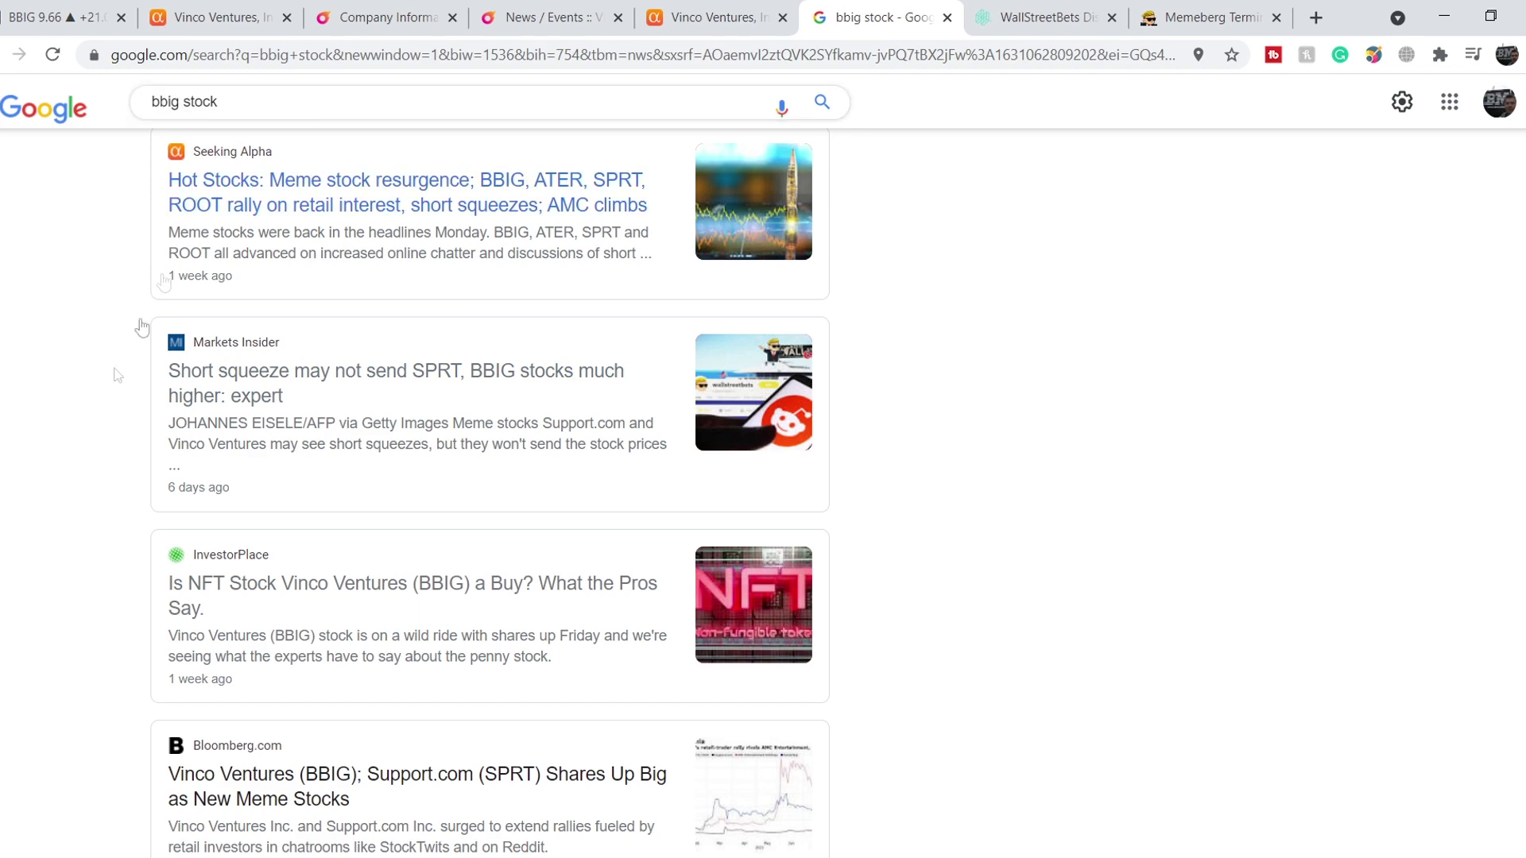
{"action": "scroll", "coordinate": [112, 397], "scroll_direction": "up", "scroll_amount": 5}
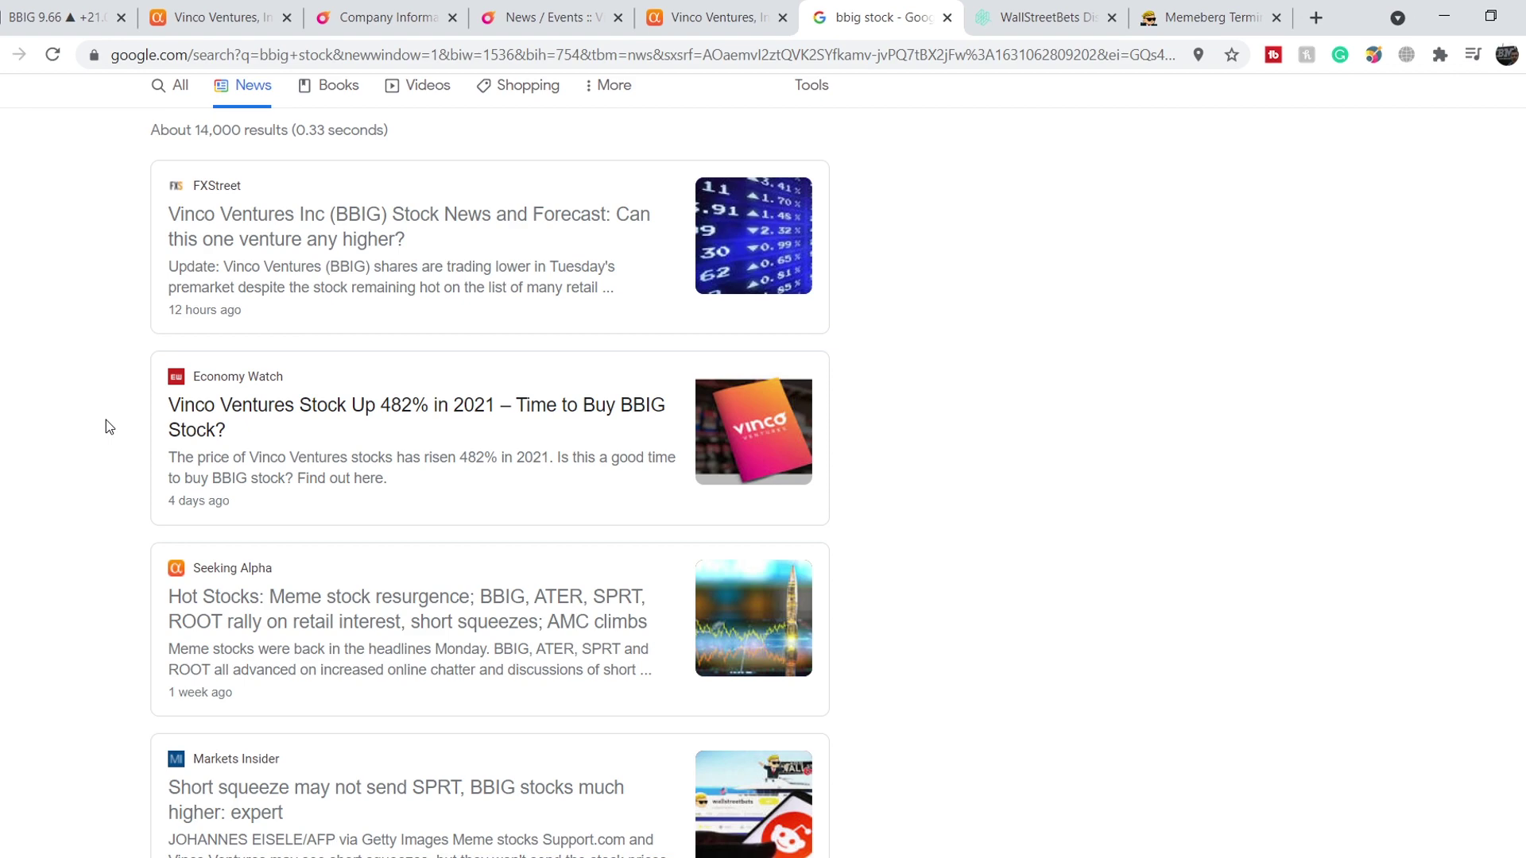
{"action": "scroll", "coordinate": [106, 420], "scroll_direction": "down", "scroll_amount": 2}
{"action": "scroll", "coordinate": [106, 420], "scroll_direction": "up", "scroll_amount": 2}
Step: View Quiver Quant's WallStreetBets 1-day most-mentioned chart, led by CLOV, with BBIG tracked
{"action": "left_click", "coordinate": [1048, 17]}
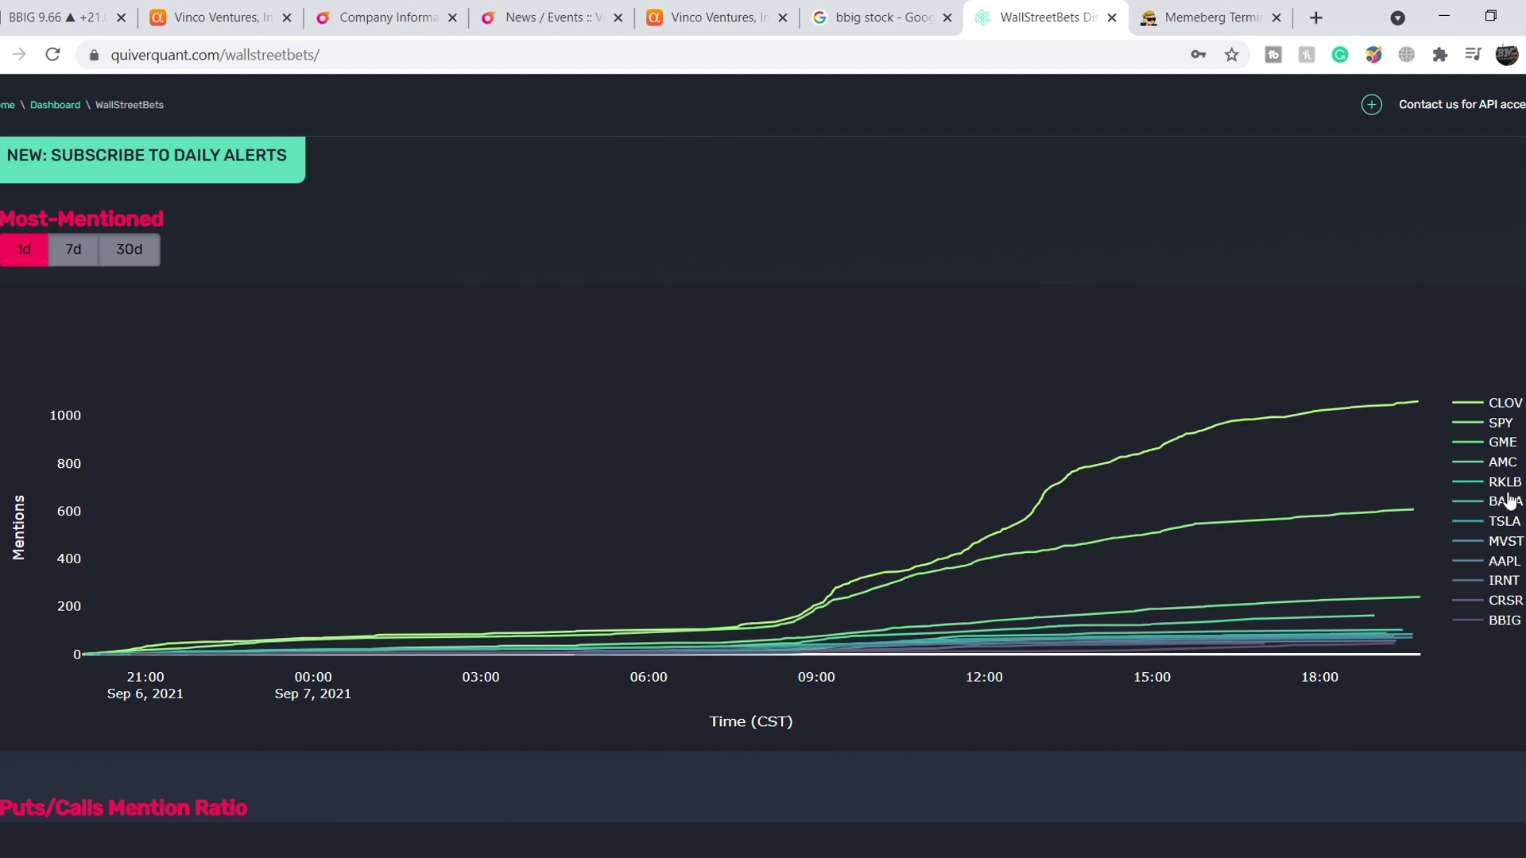
{"action": "mouse_move", "coordinate": [1195, 546]}
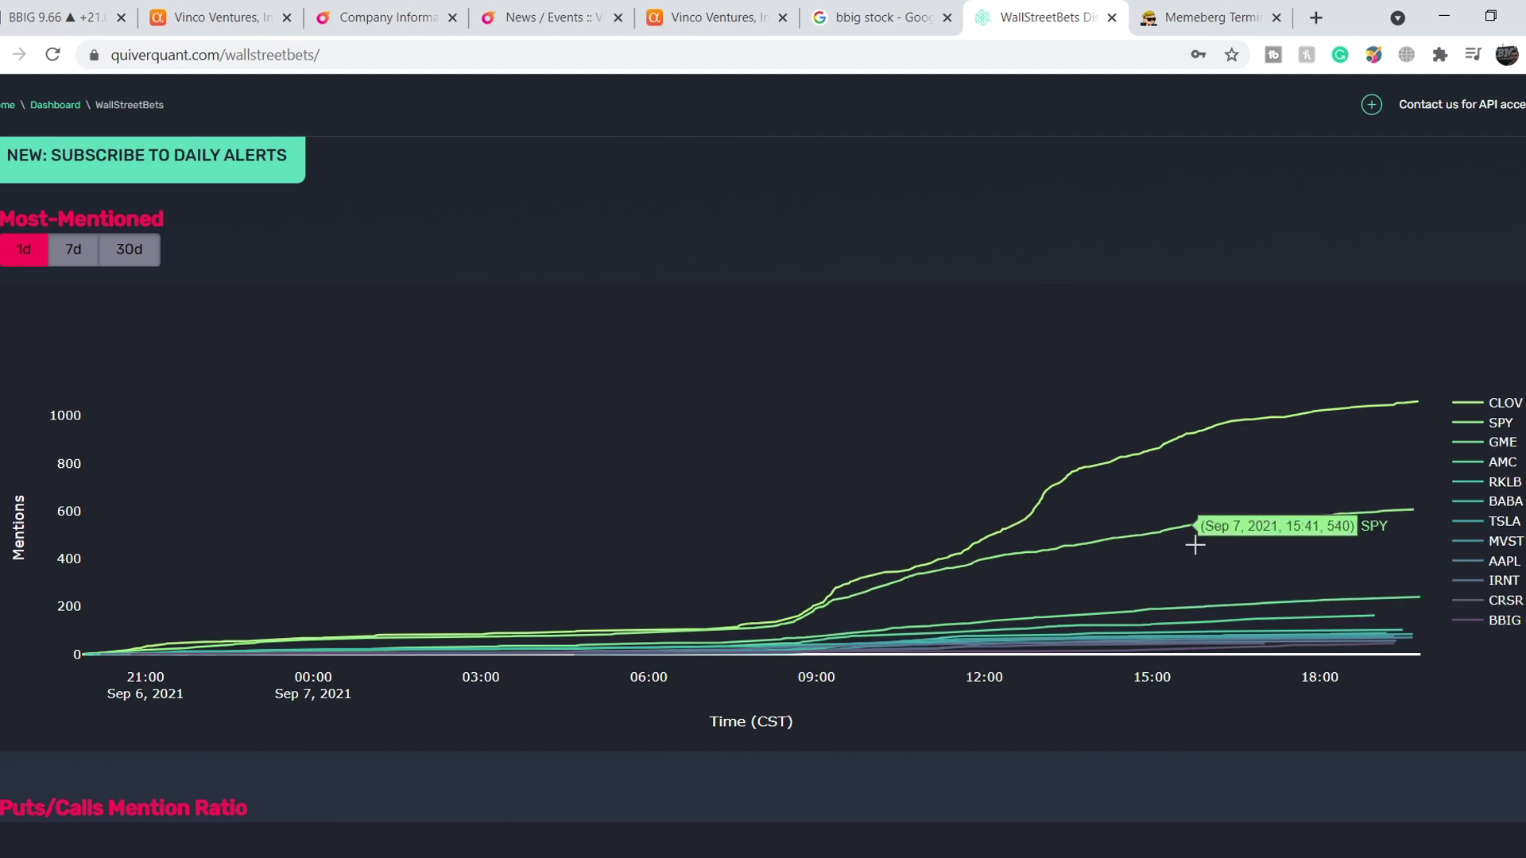
{"action": "left_click", "coordinate": [1172, 30]}
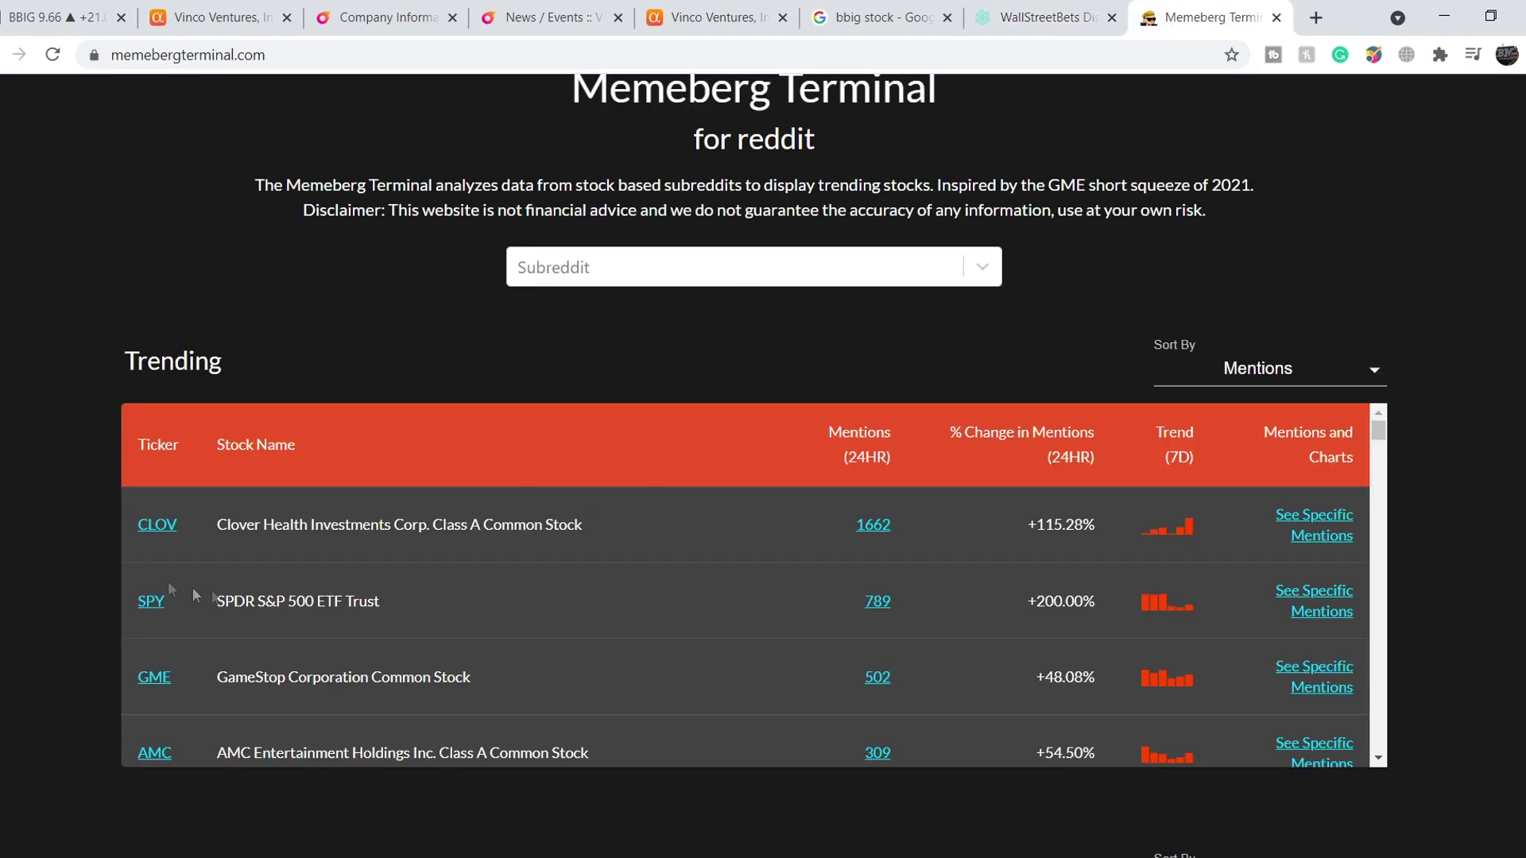
Step: Find BBIG's 120 mentions in Memeberg's Reddit Trending table, then switch back to the TradingView chart
{"action": "scroll", "coordinate": [397, 615], "scroll_direction": "down", "scroll_amount": 3}
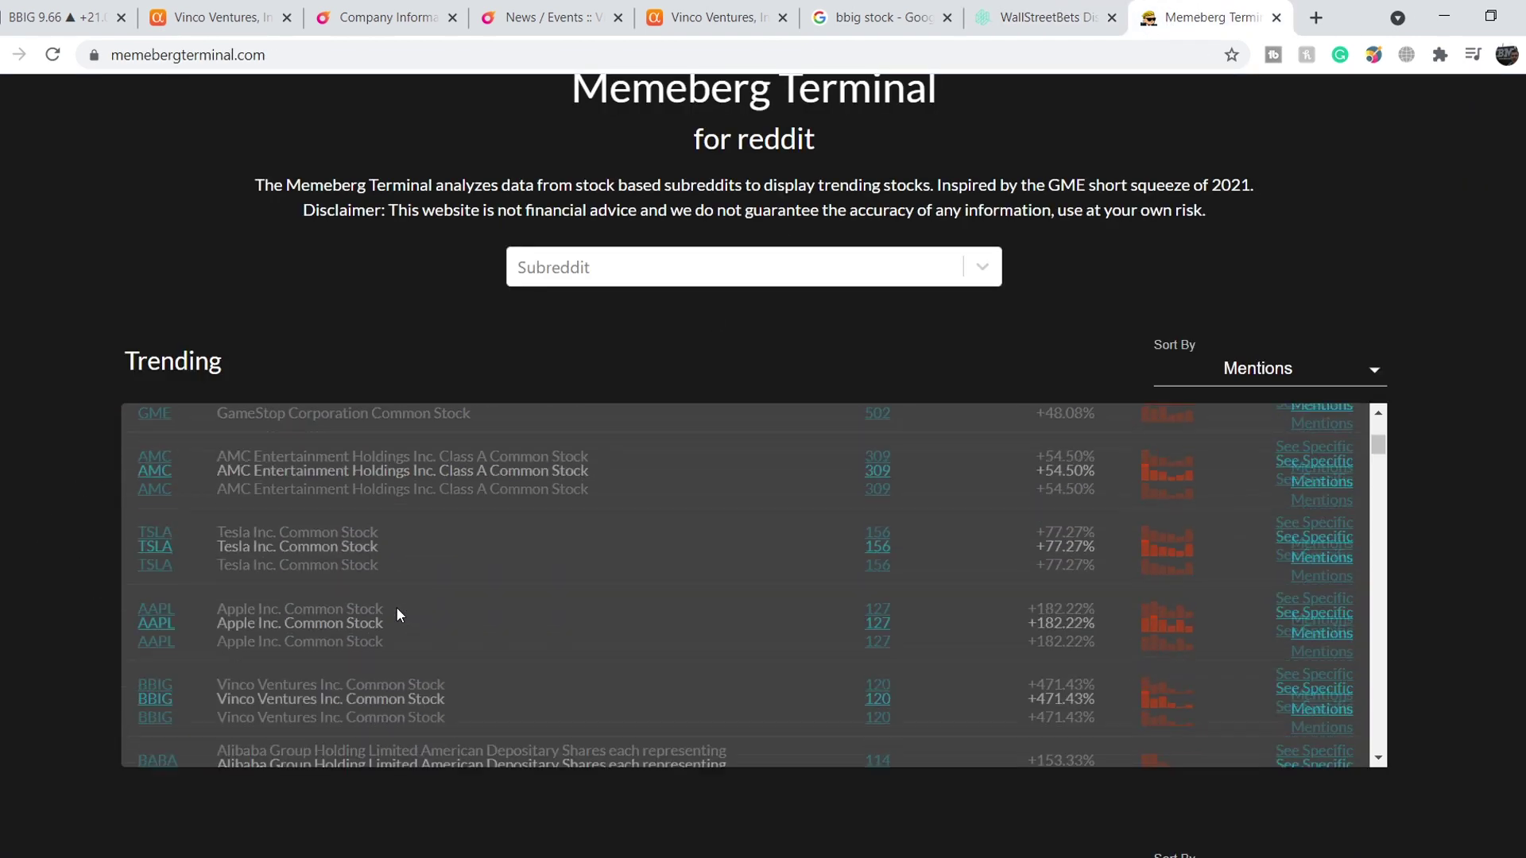
{"action": "scroll", "coordinate": [296, 493], "scroll_direction": "up", "scroll_amount": 3}
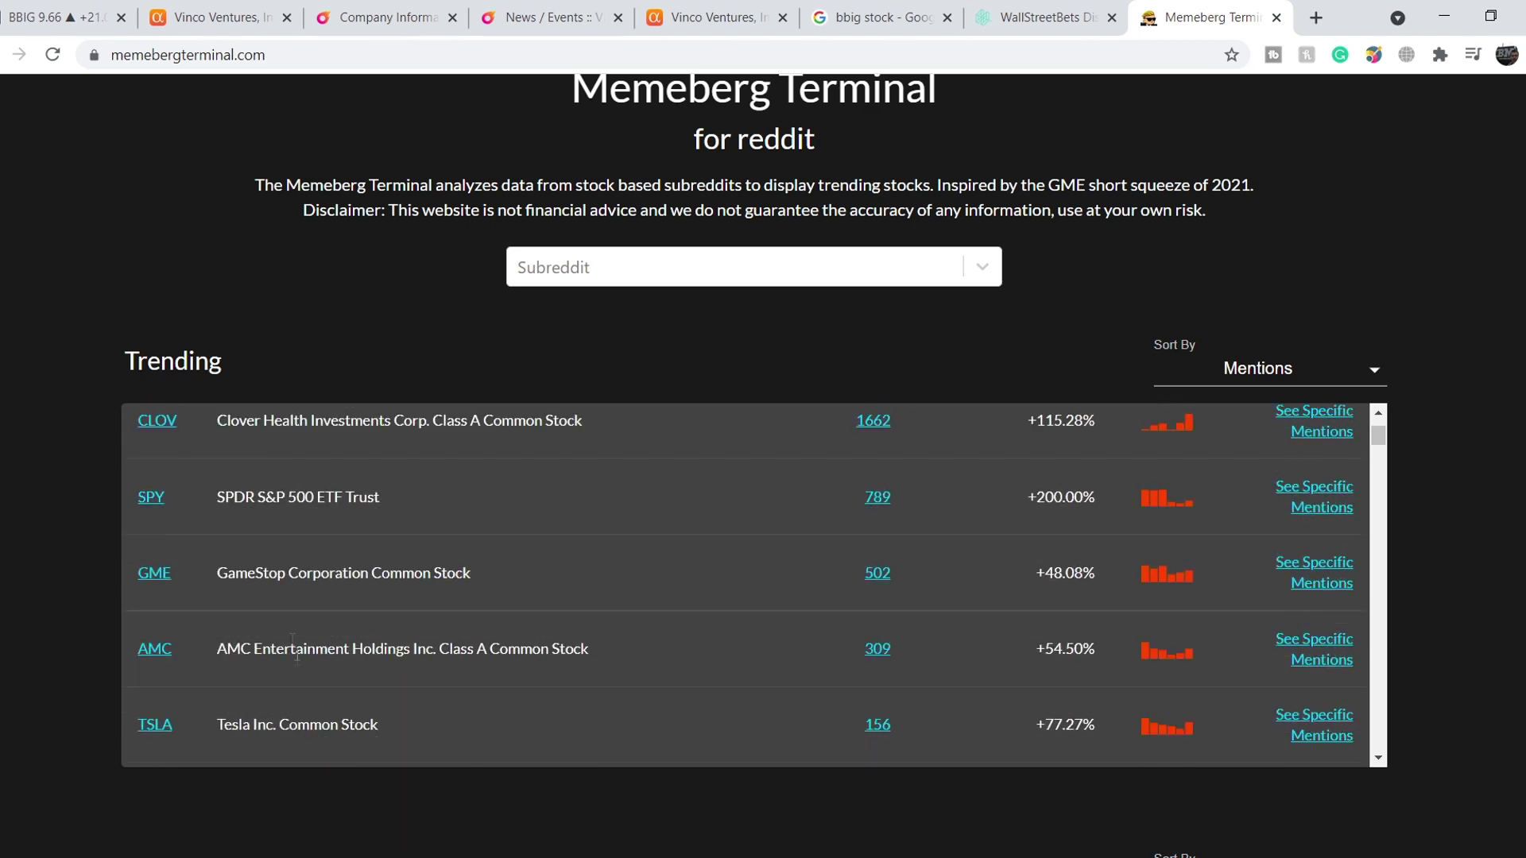
{"action": "scroll", "coordinate": [294, 477], "scroll_direction": "down", "scroll_amount": 2}
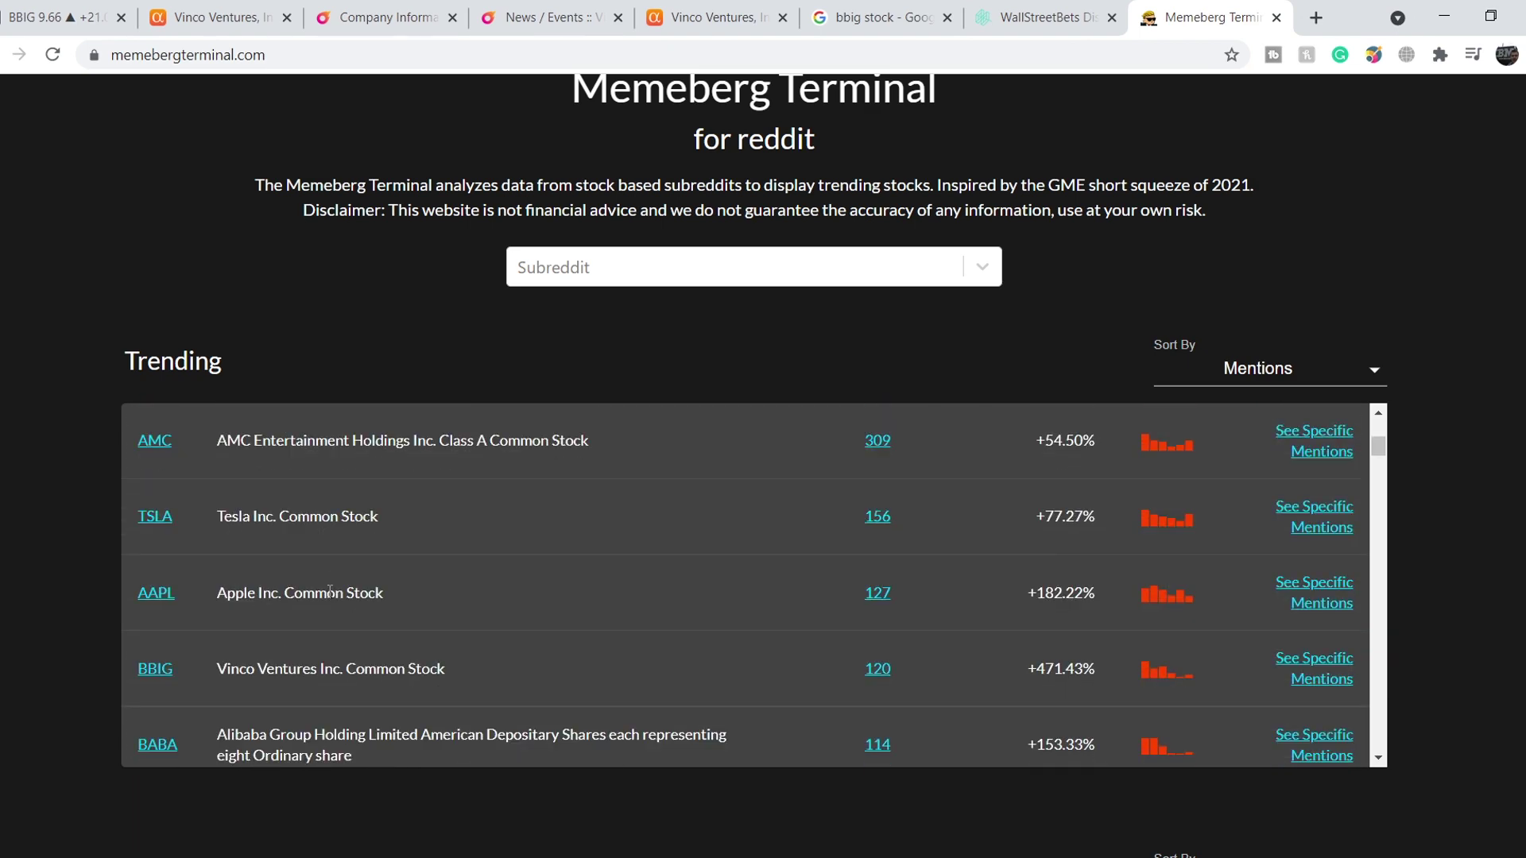
{"action": "scroll", "coordinate": [334, 584], "scroll_direction": "up", "scroll_amount": 3}
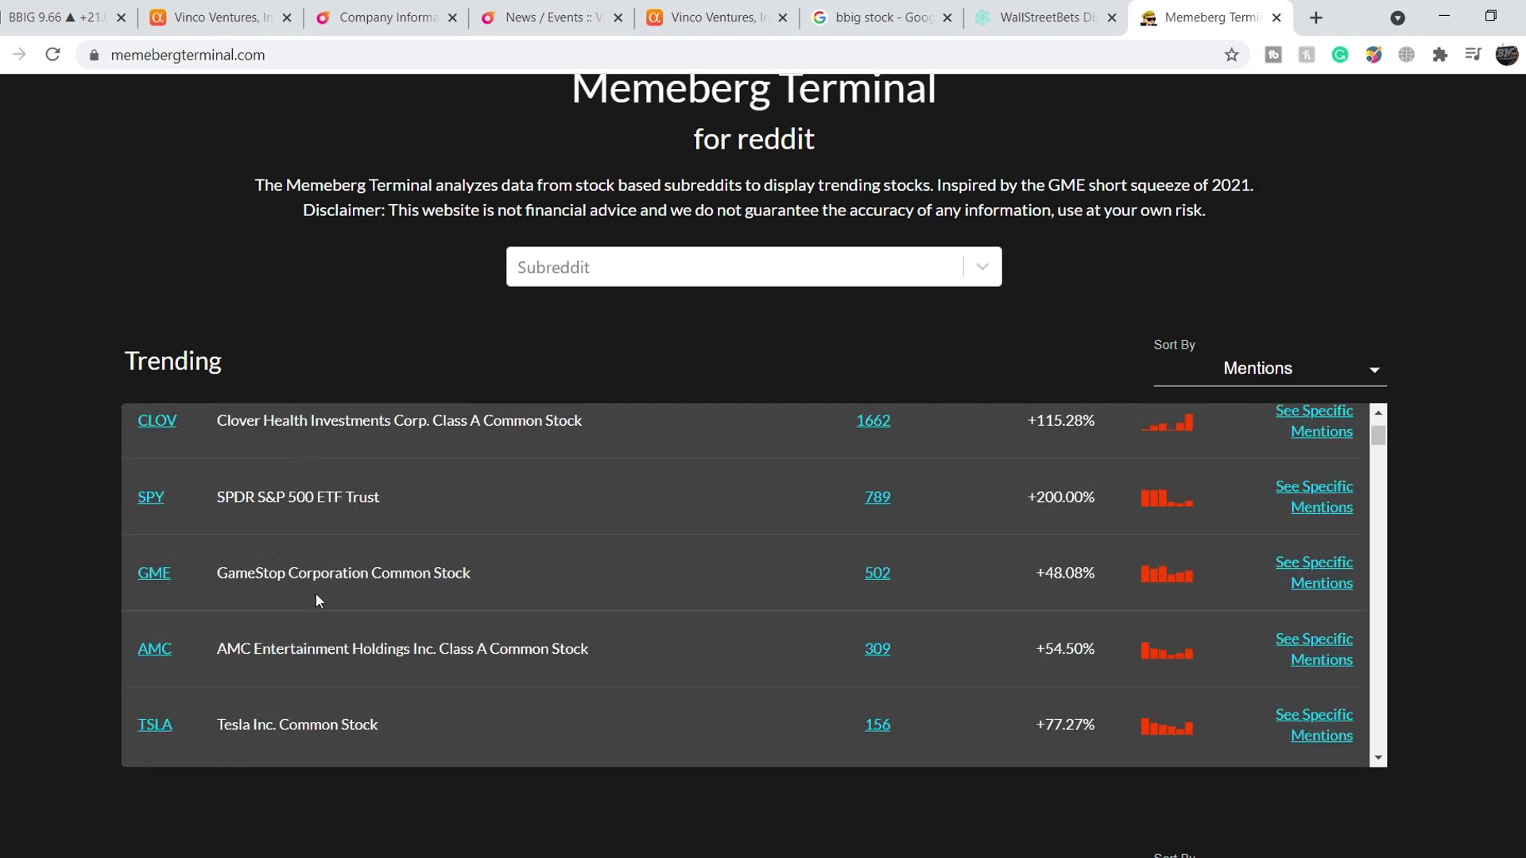
{"action": "scroll", "coordinate": [322, 668], "scroll_direction": "down", "scroll_amount": 3}
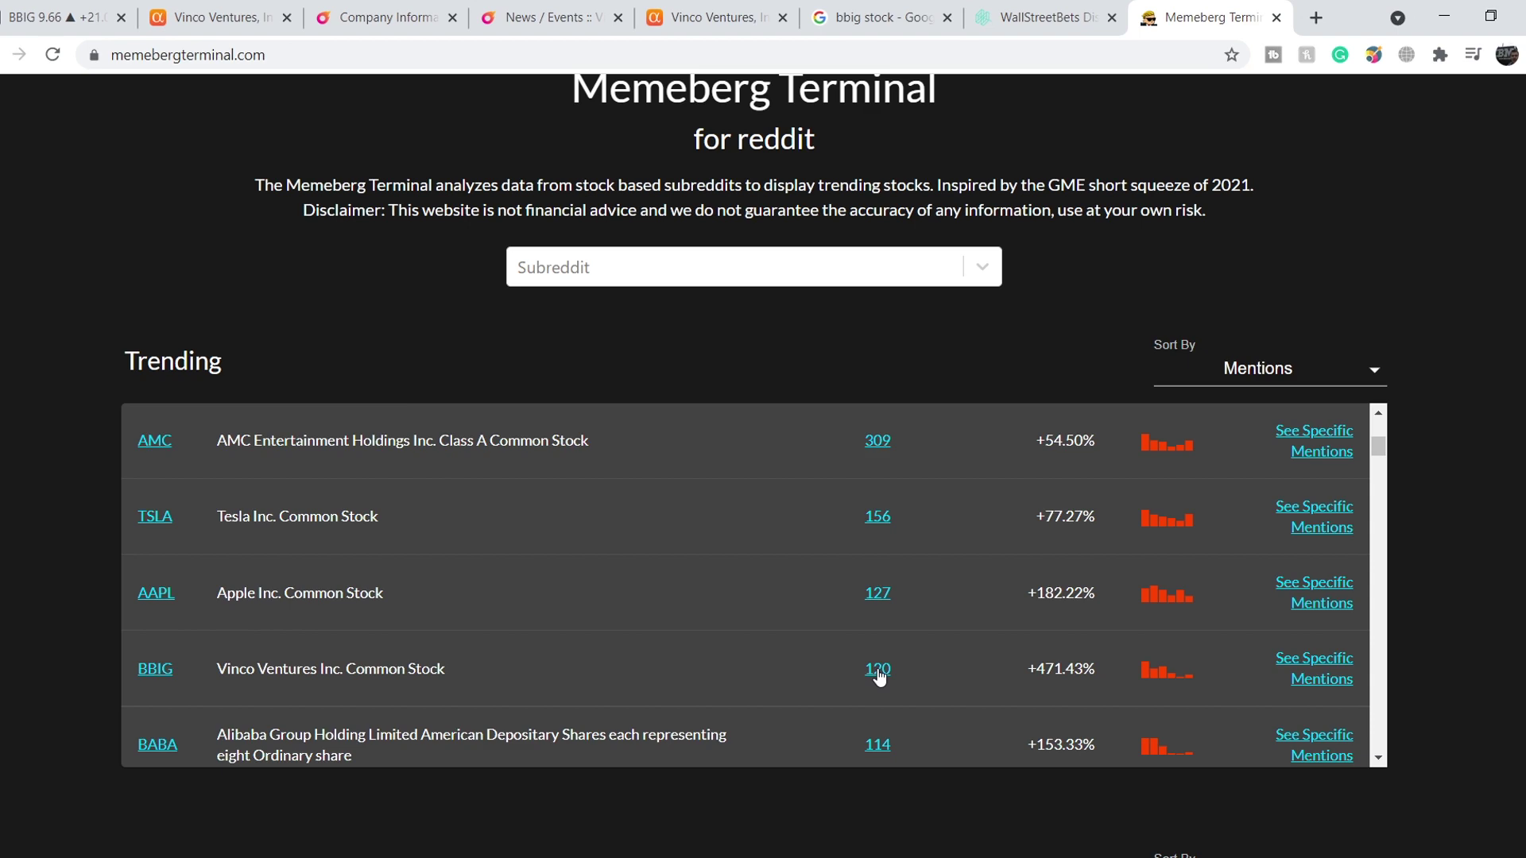
{"action": "scroll", "coordinate": [879, 676], "scroll_direction": "up", "scroll_amount": 3}
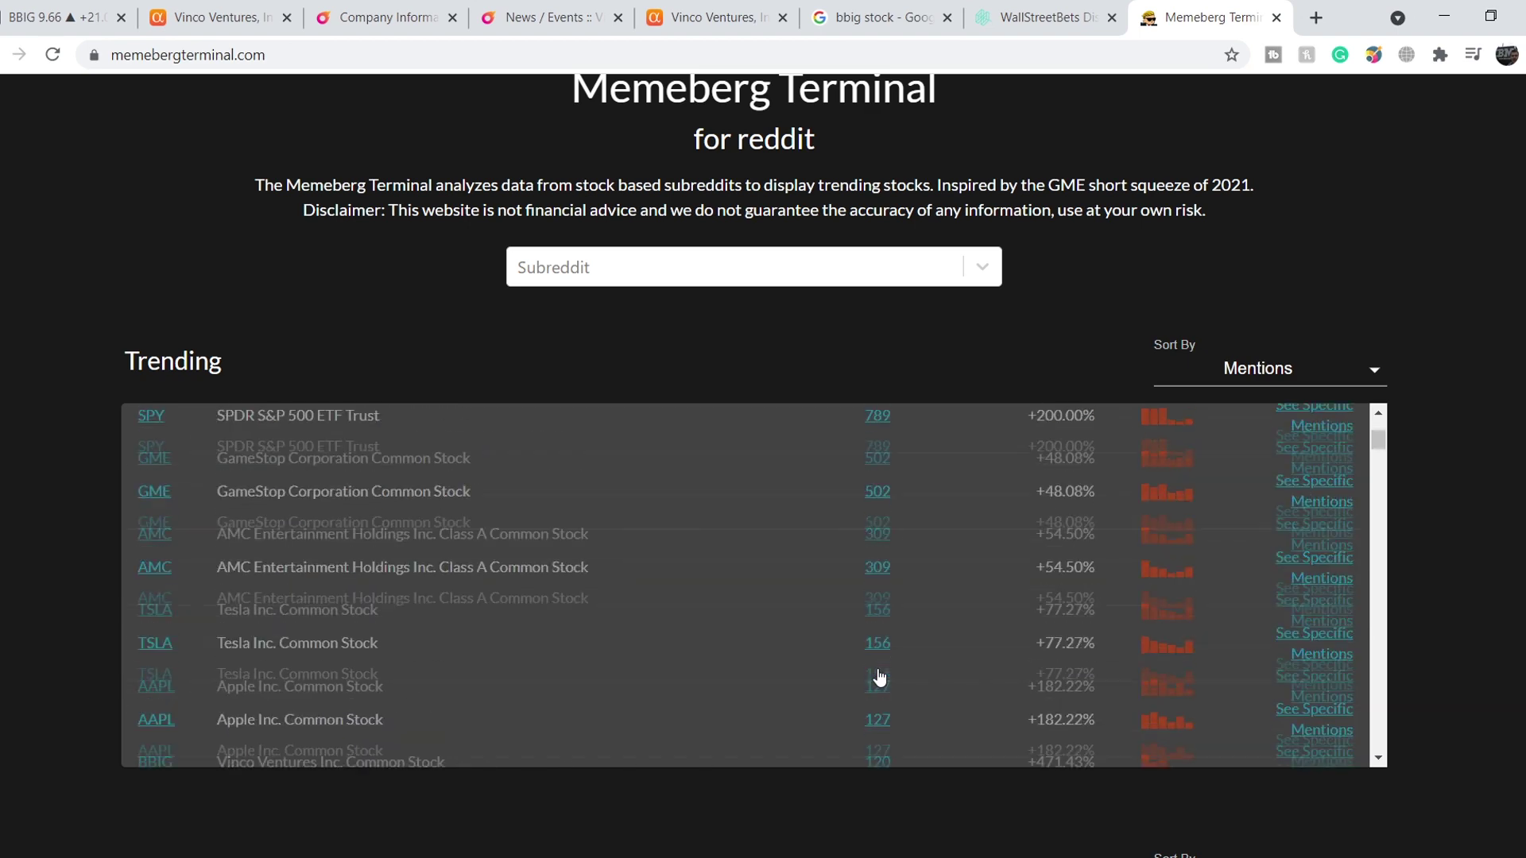
{"action": "scroll", "coordinate": [879, 675], "scroll_direction": "down", "scroll_amount": 3}
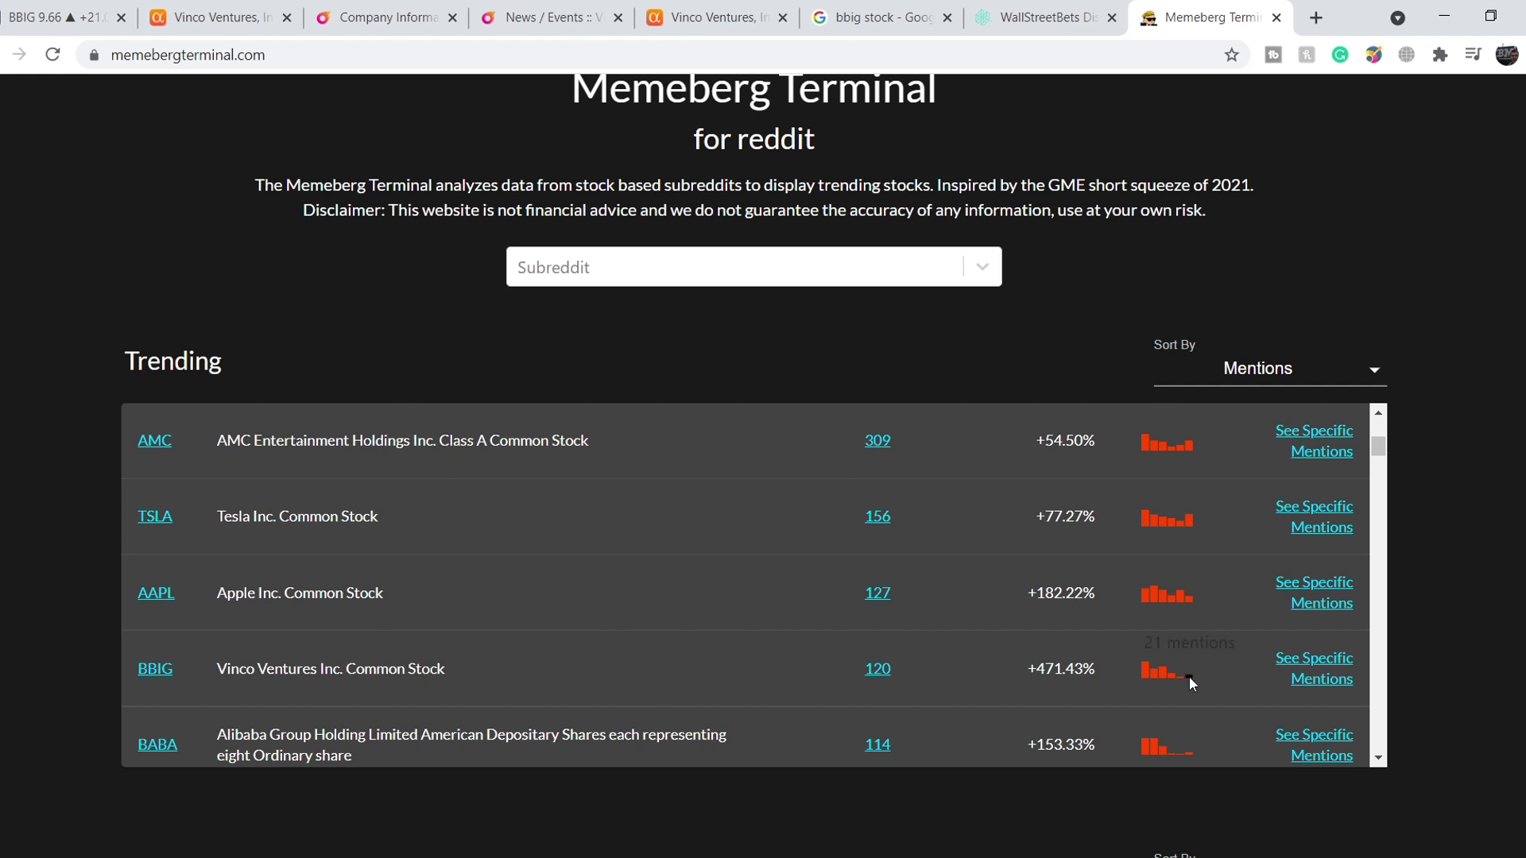
{"action": "mouse_move", "coordinate": [1145, 672]}
{"action": "left_click", "coordinate": [70, 22]}
Step: Select the Fib Retracement and zoom the hourly chart out over the late-August wave count
{"action": "left_click", "coordinate": [875, 531]}
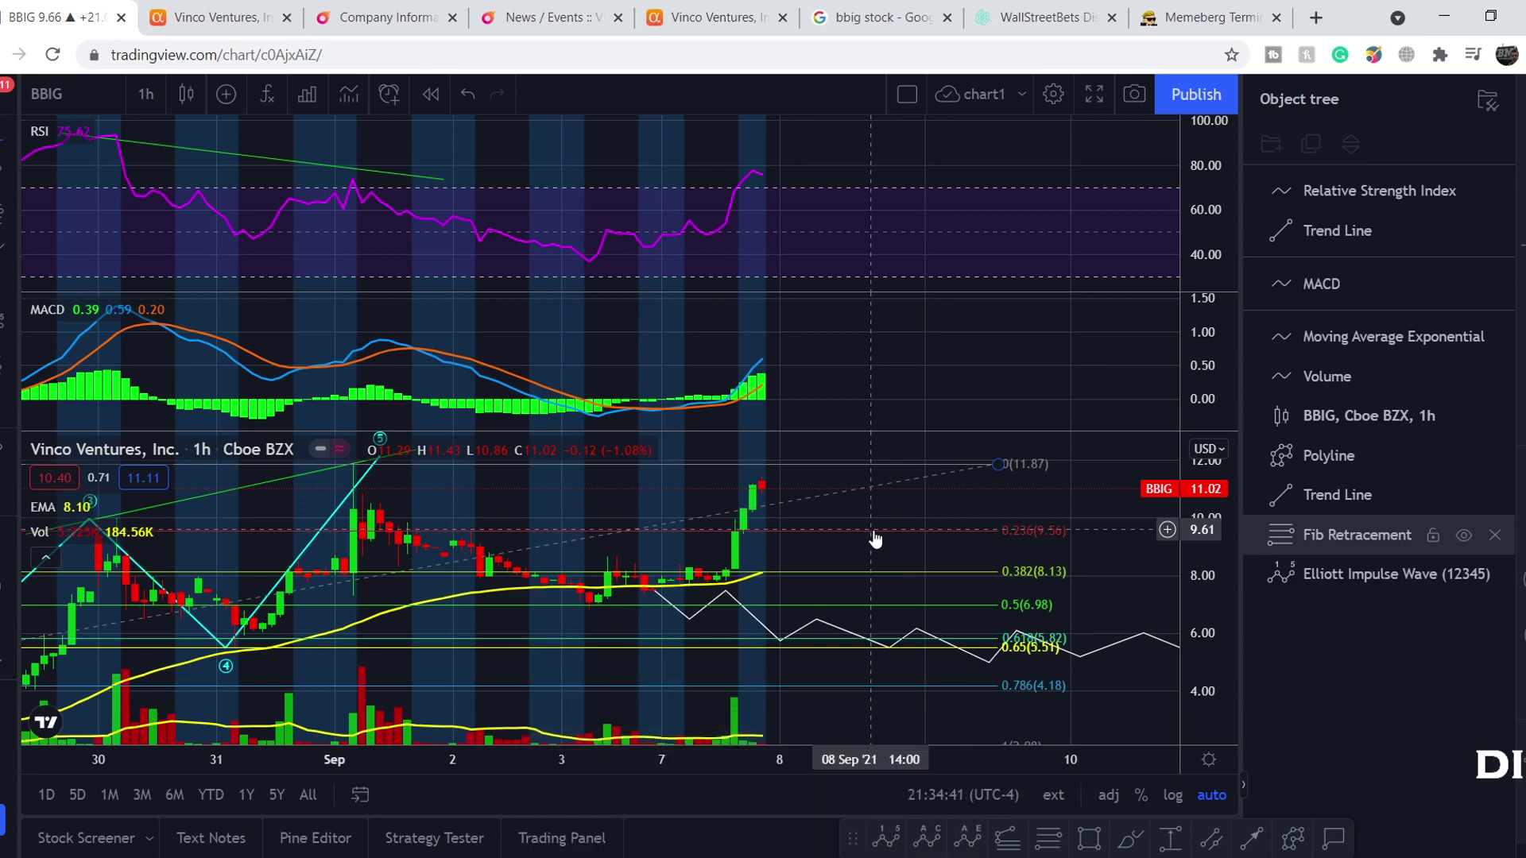
{"action": "scroll", "coordinate": [874, 539], "scroll_direction": "down", "scroll_amount": 2}
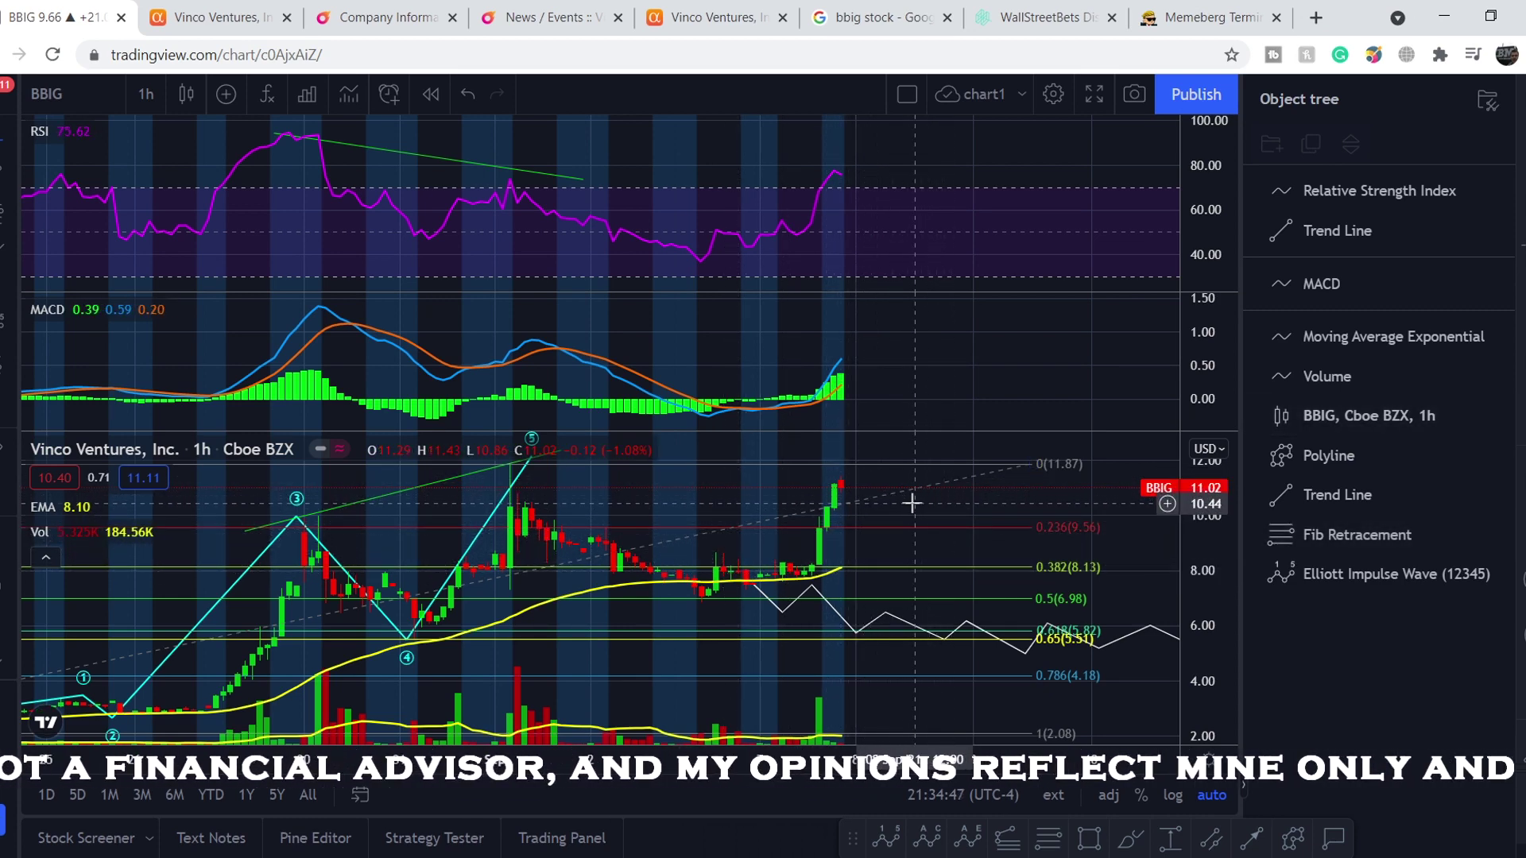
{"action": "scroll", "coordinate": [912, 503], "scroll_direction": "down", "scroll_amount": 1}
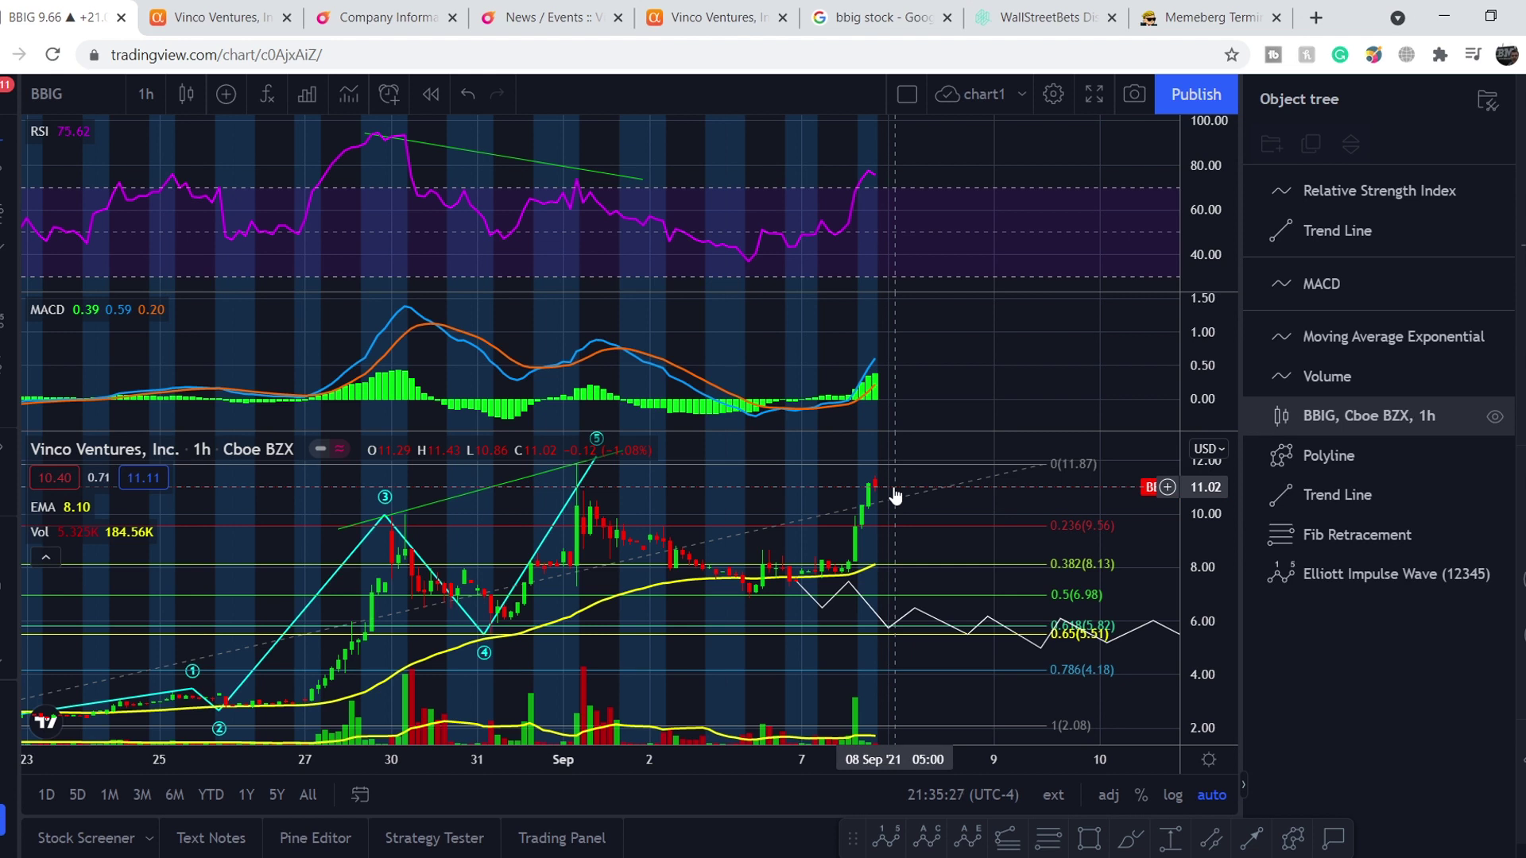
Step: Measure the price change across the latest hourly bars, then zoom out to include mid-August
{"action": "left_click", "coordinate": [895, 485], "text": "shift"}
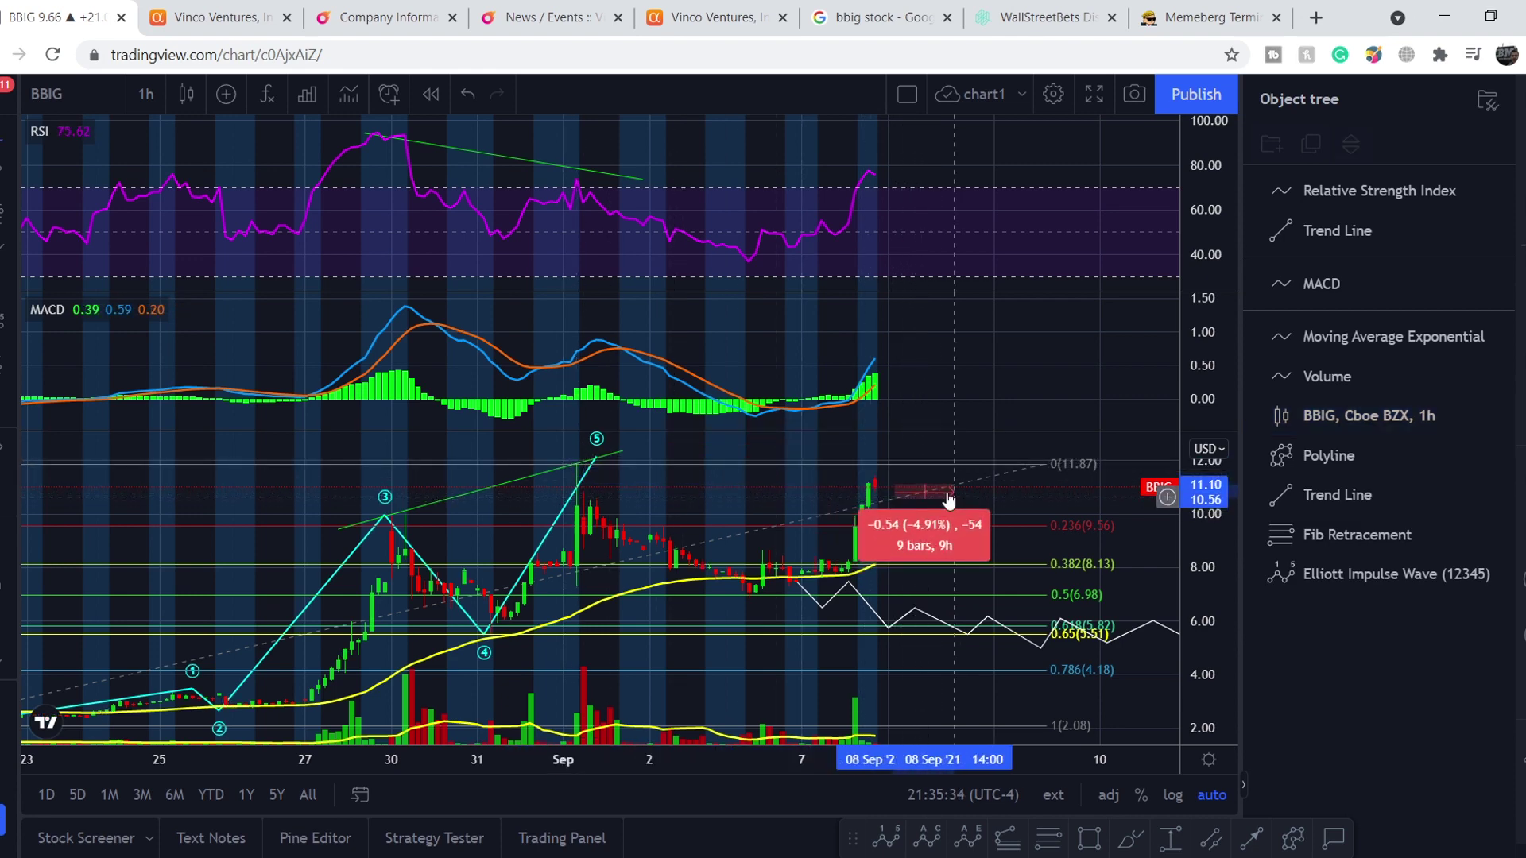
{"action": "left_click", "coordinate": [874, 491]}
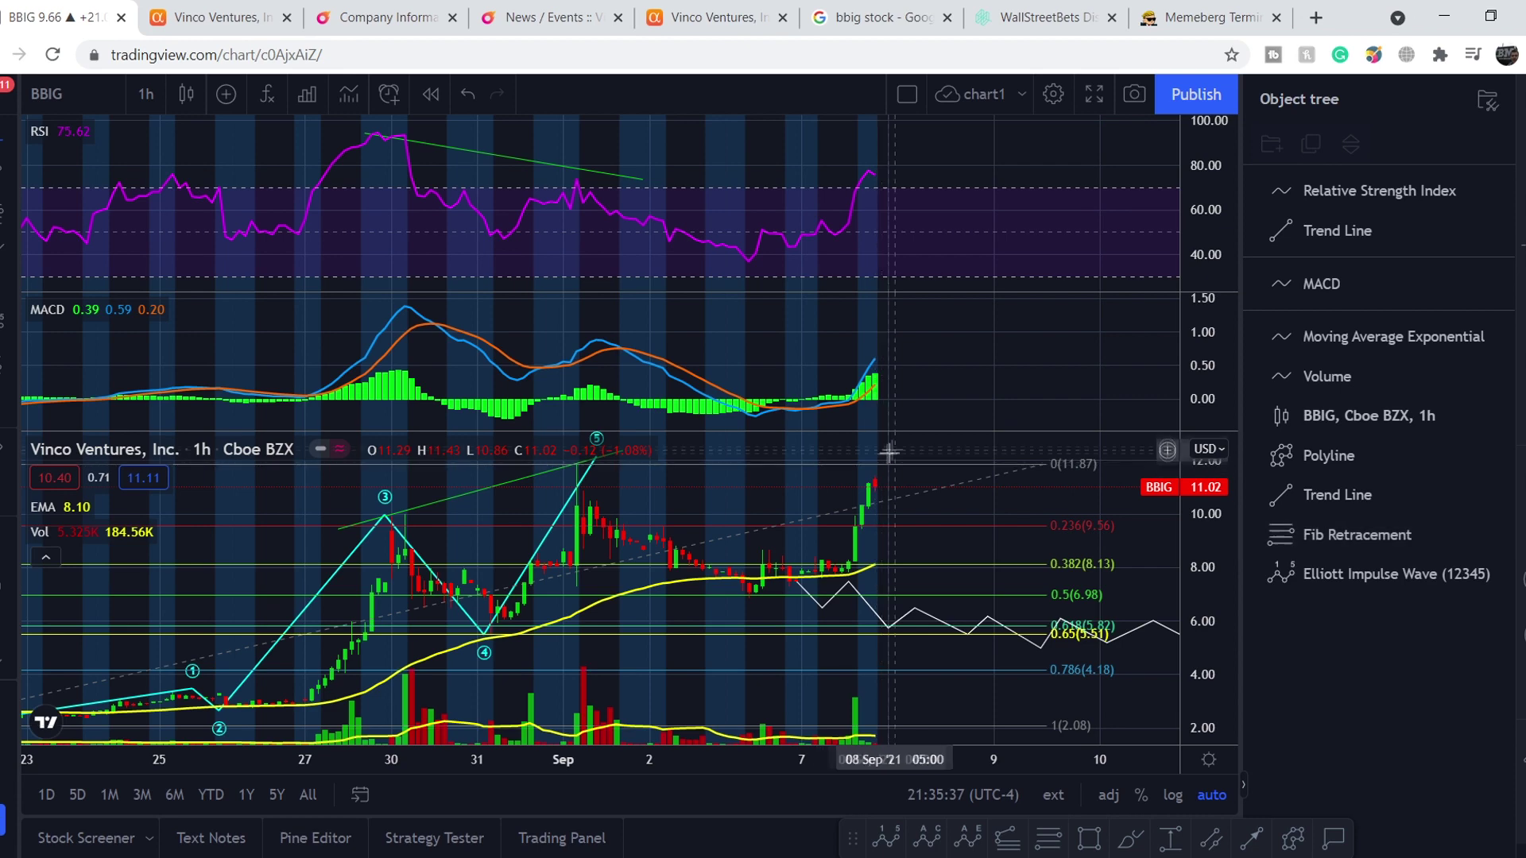
{"action": "scroll", "coordinate": [922, 454], "scroll_direction": "down", "scroll_amount": 2}
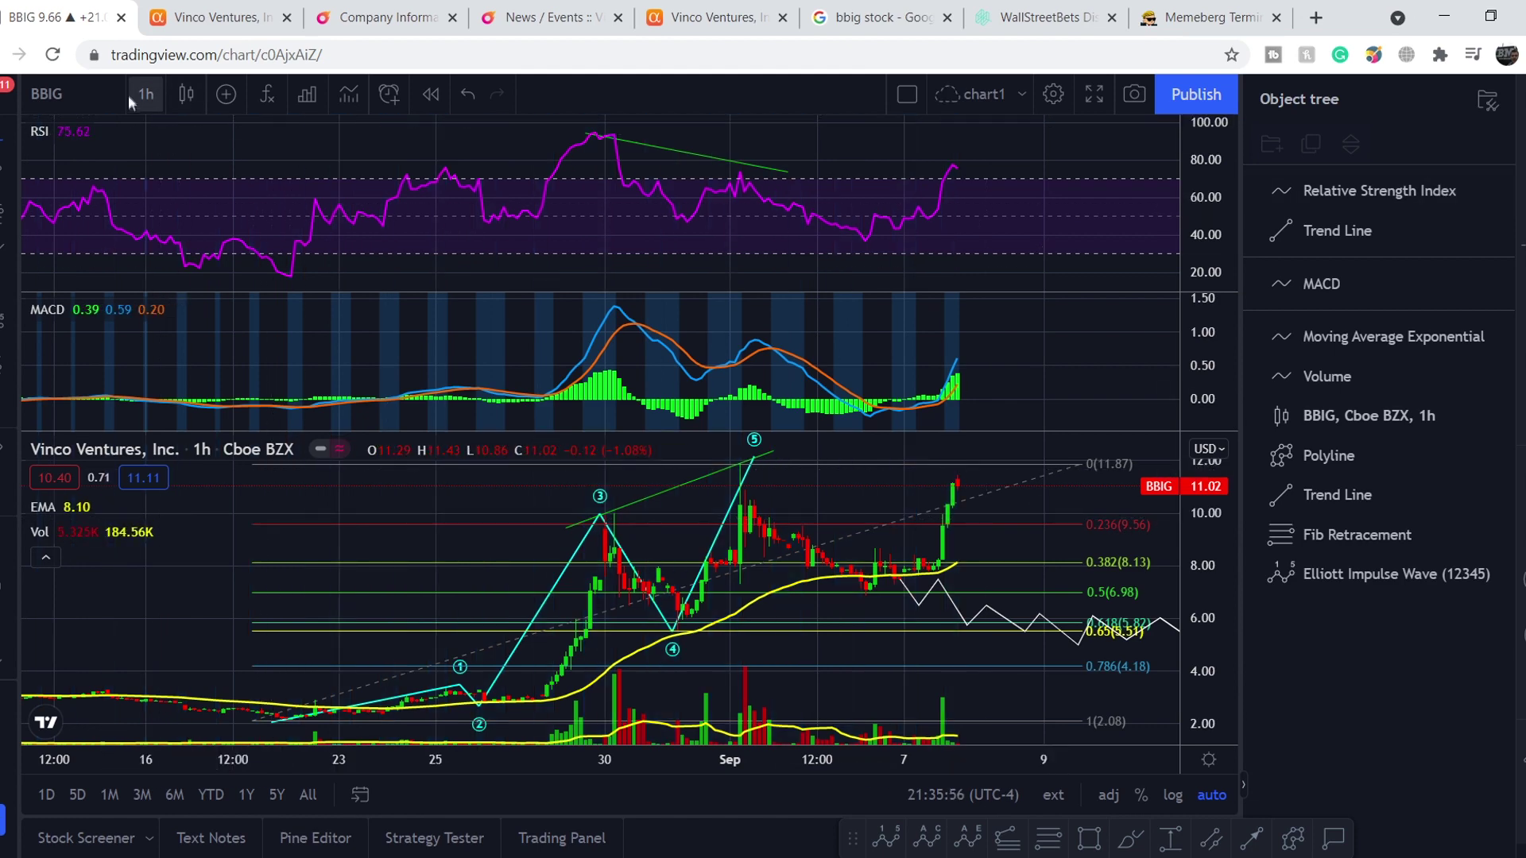
Step: Switch BBIG to 1-day candles, select the RSI lines, and zoom into the August–September run-up
{"action": "left_click", "coordinate": [143, 95]}
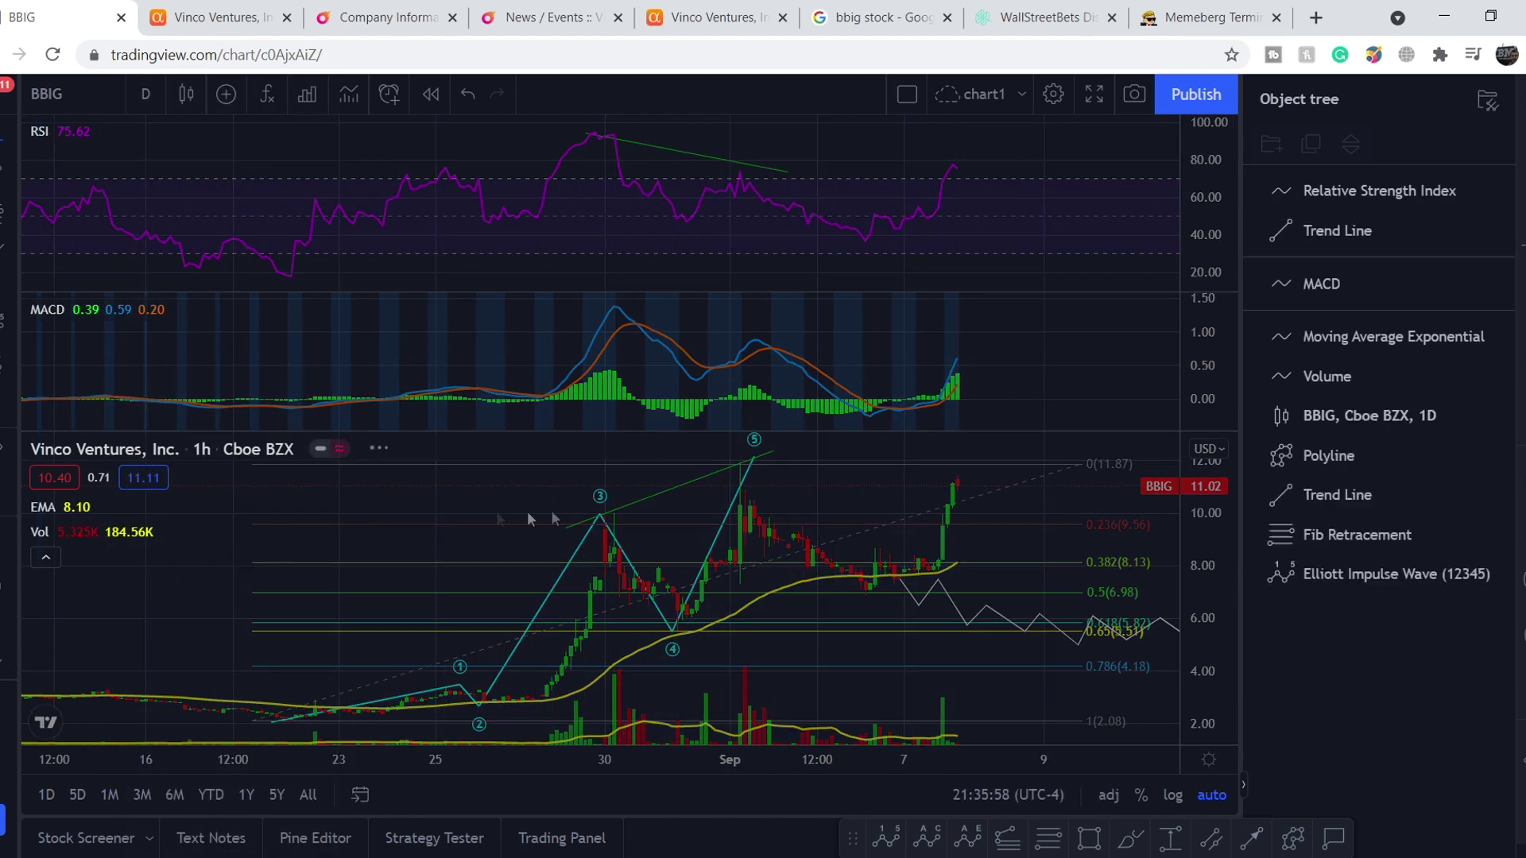
{"action": "left_click", "coordinate": [949, 175]}
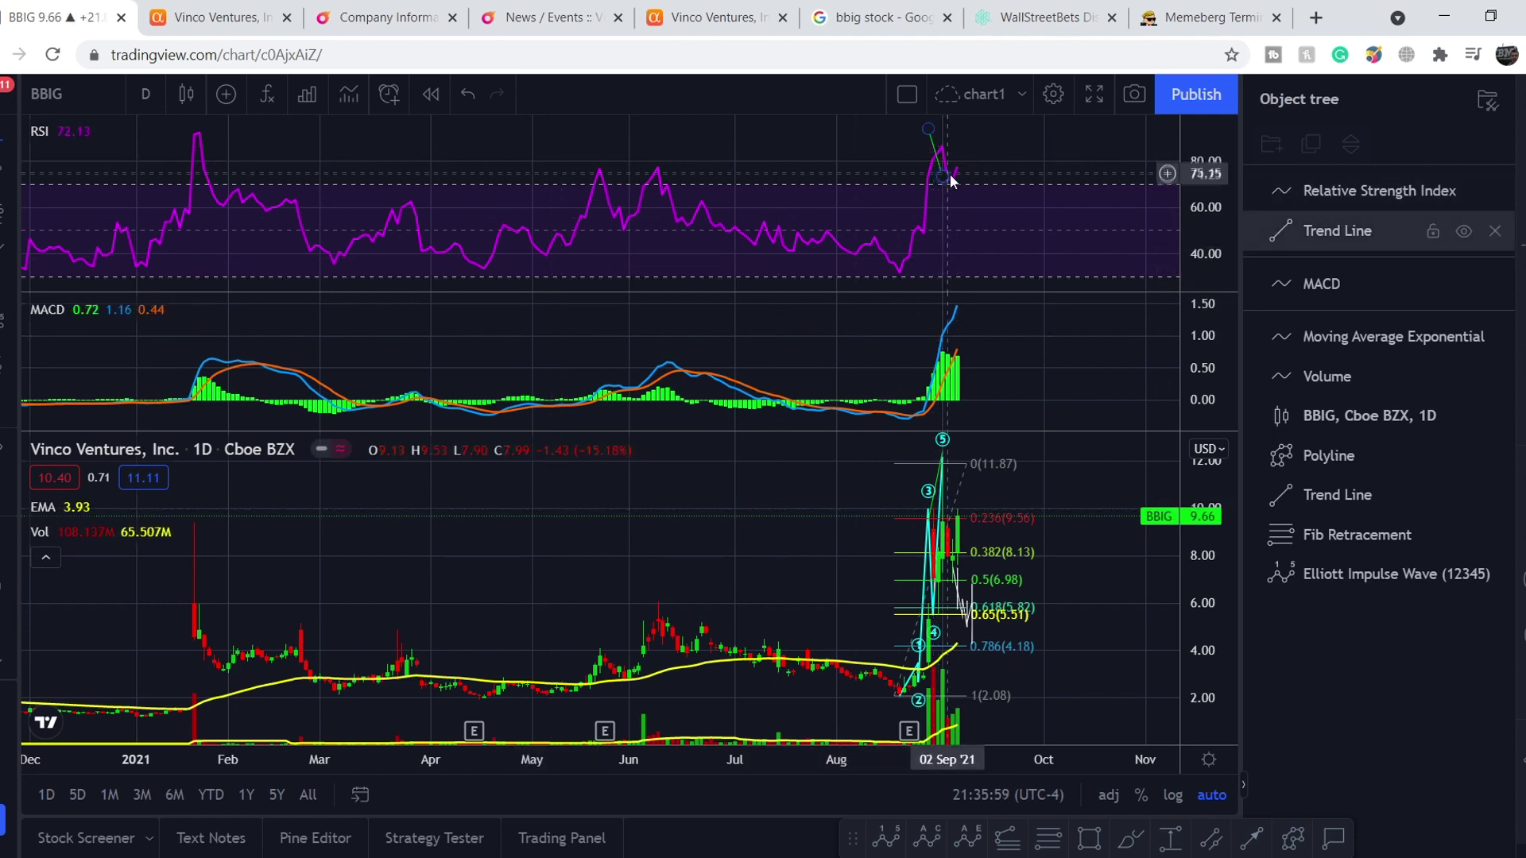
{"action": "left_click", "coordinate": [956, 186]}
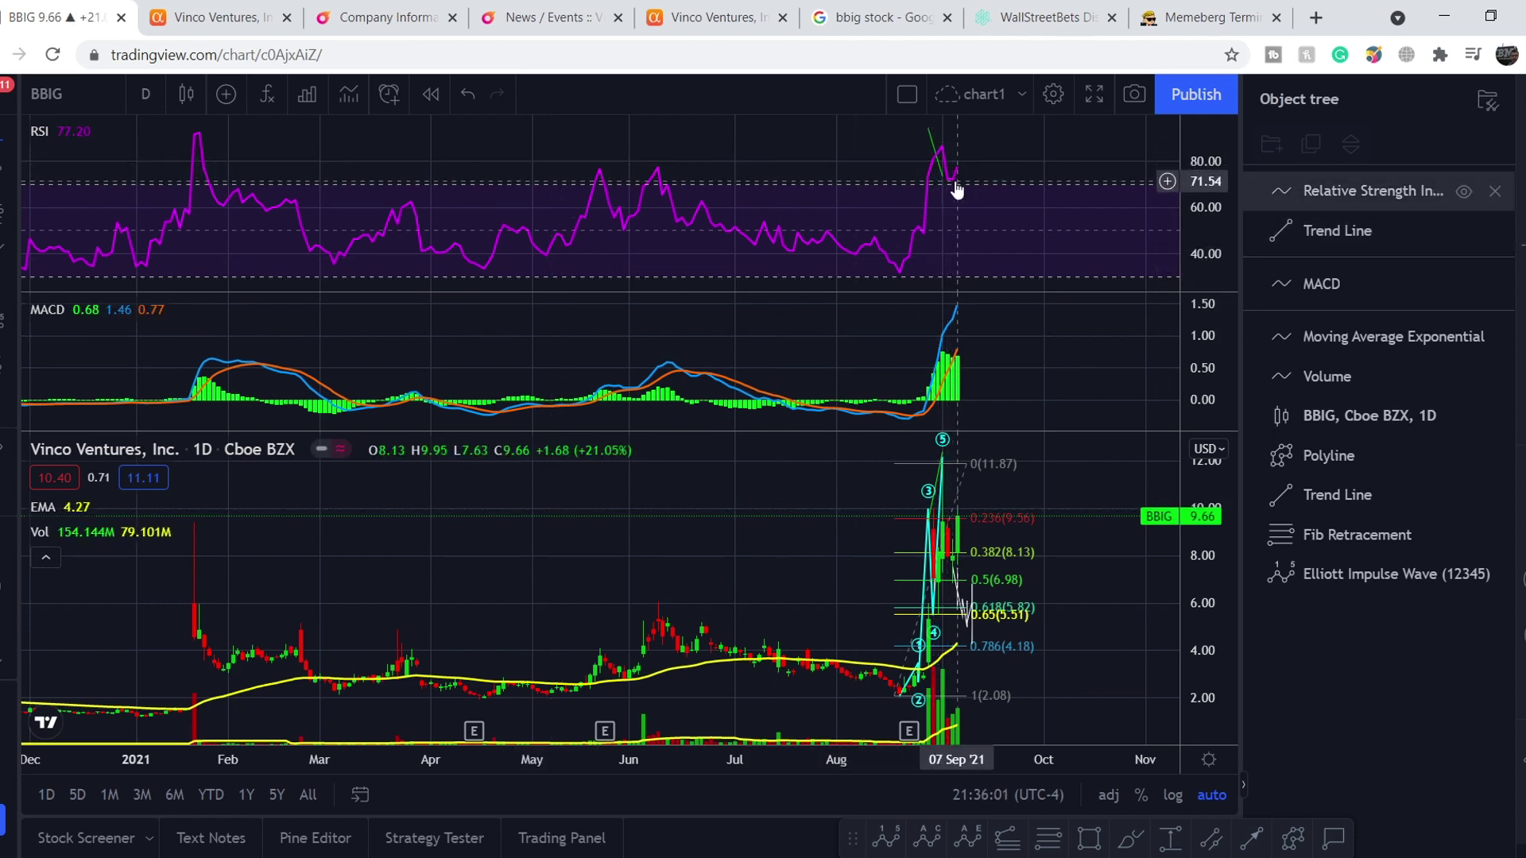
{"action": "scroll", "coordinate": [942, 580], "scroll_direction": "up", "scroll_amount": 4}
{"action": "left_click_drag", "start_coordinate": [941, 580], "coordinate": [448, 332]}
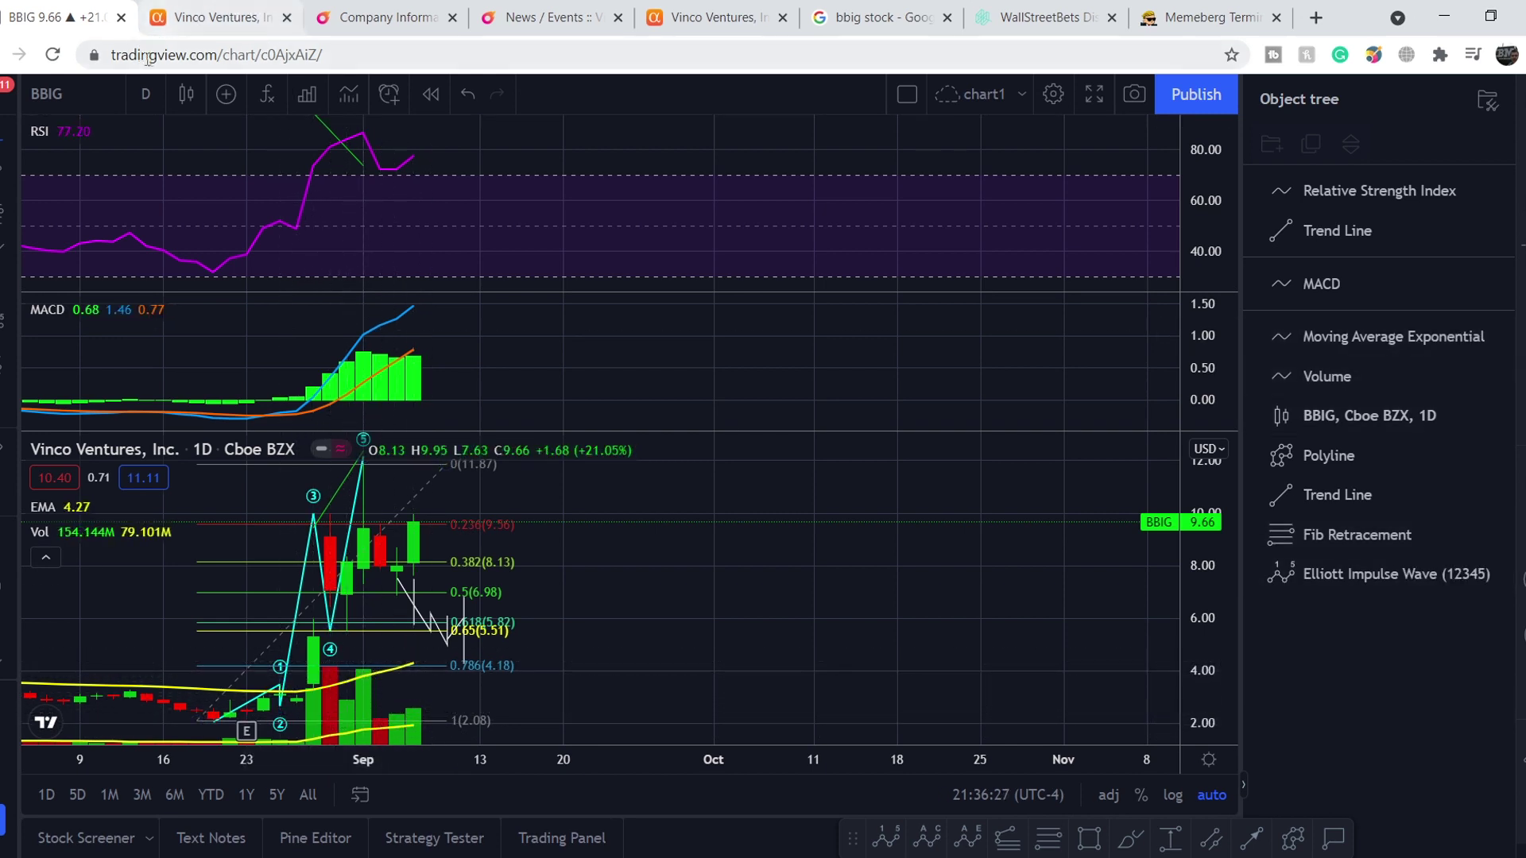
Step: Change the BBIG chart from daily to 4-hour candles
{"action": "left_click", "coordinate": [141, 94]}
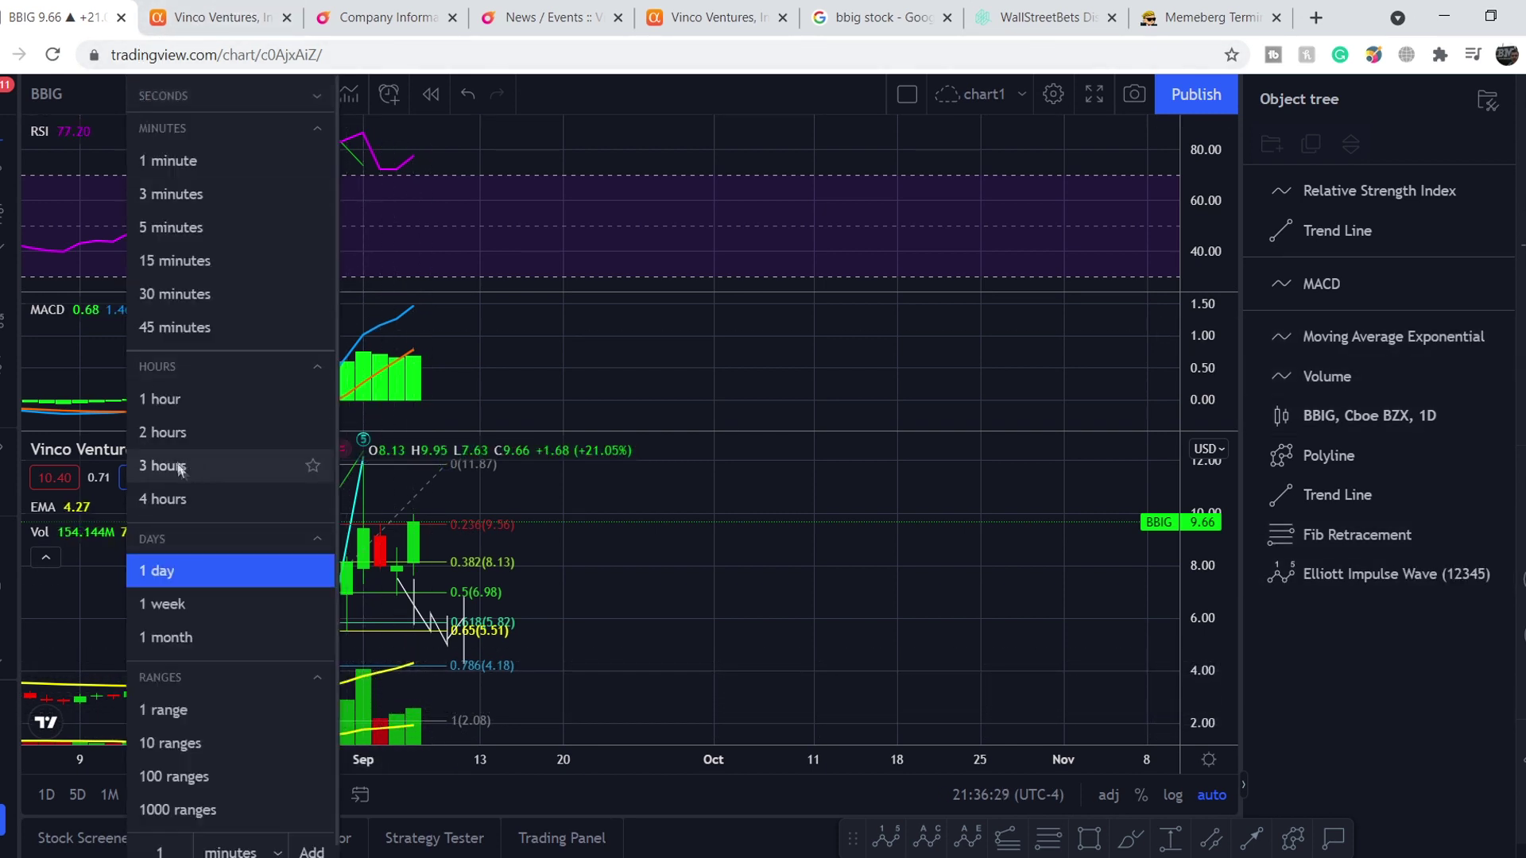
{"action": "left_click", "coordinate": [168, 508]}
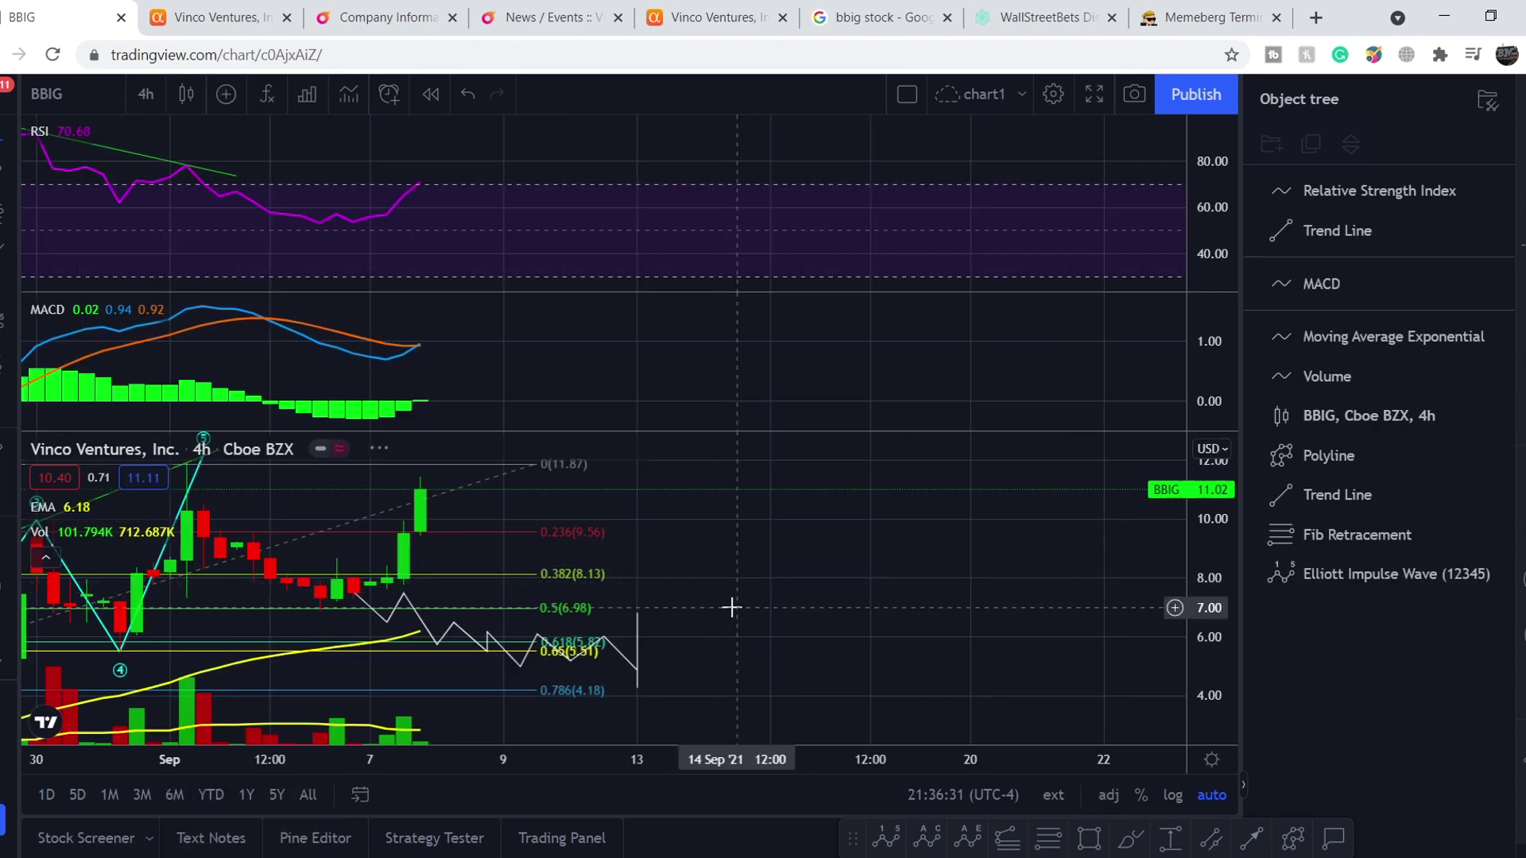